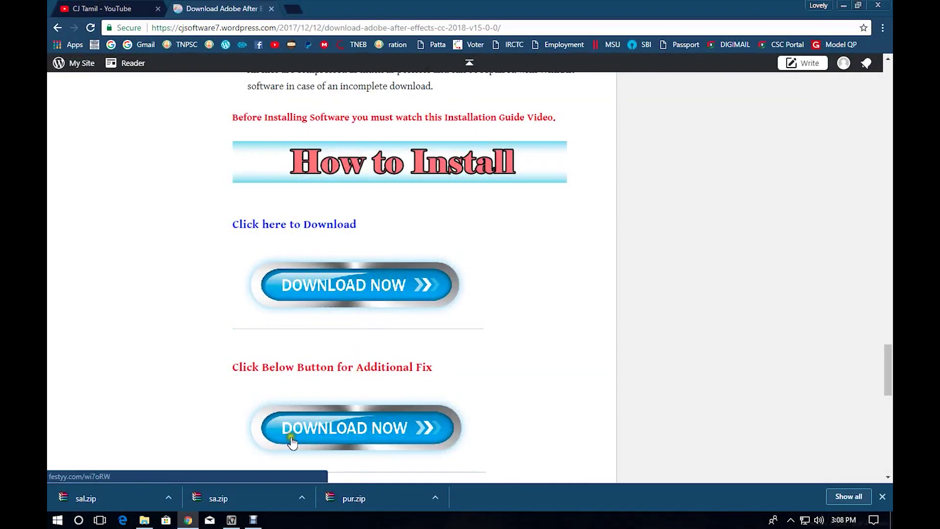
Step: In File Explorer's Adobe After Effect 2018 folder, turn off all K7 TotalSecurity Plus protection until the system restarts
{"action": "left_click", "coordinate": [145, 520]}
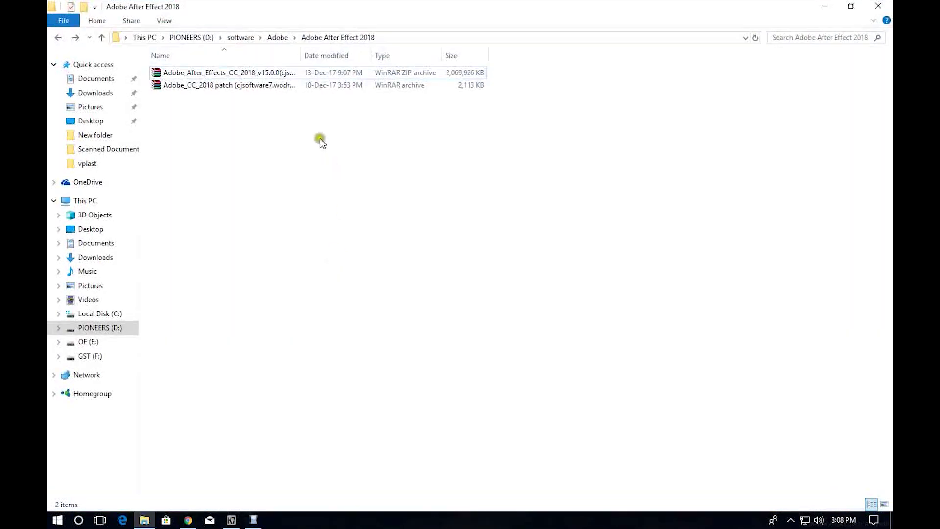
{"action": "left_click", "coordinate": [328, 72]}
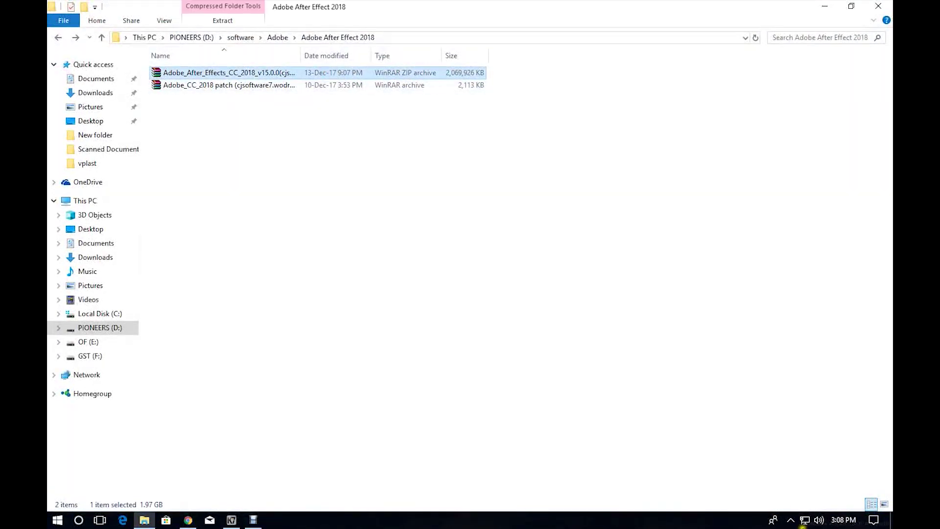
{"action": "left_click", "coordinate": [791, 520]}
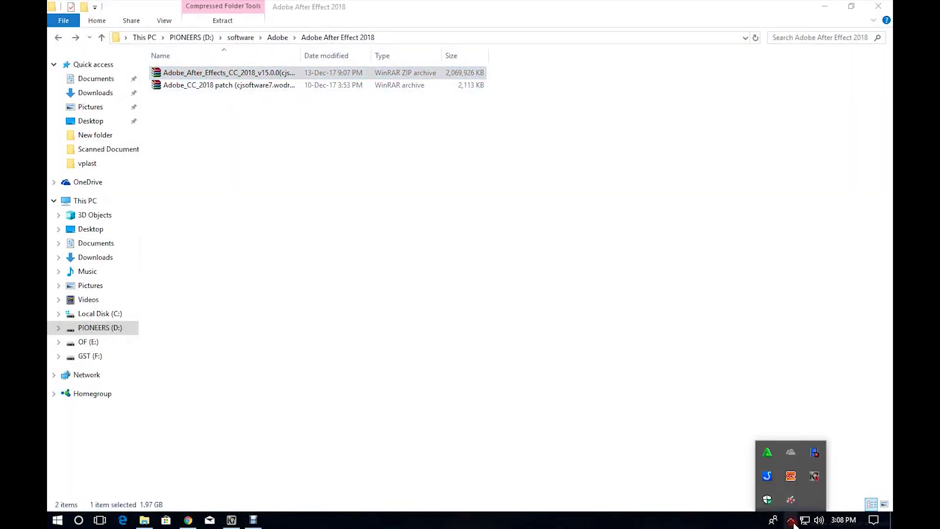
{"action": "right_click", "coordinate": [815, 476]}
{"action": "left_click", "coordinate": [791, 392]}
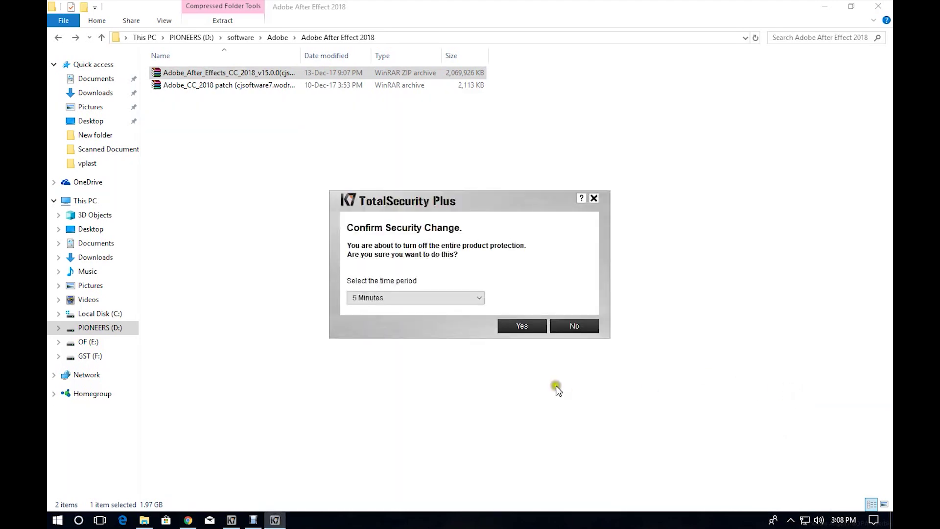
{"action": "left_click", "coordinate": [437, 297]}
{"action": "left_click", "coordinate": [436, 342]}
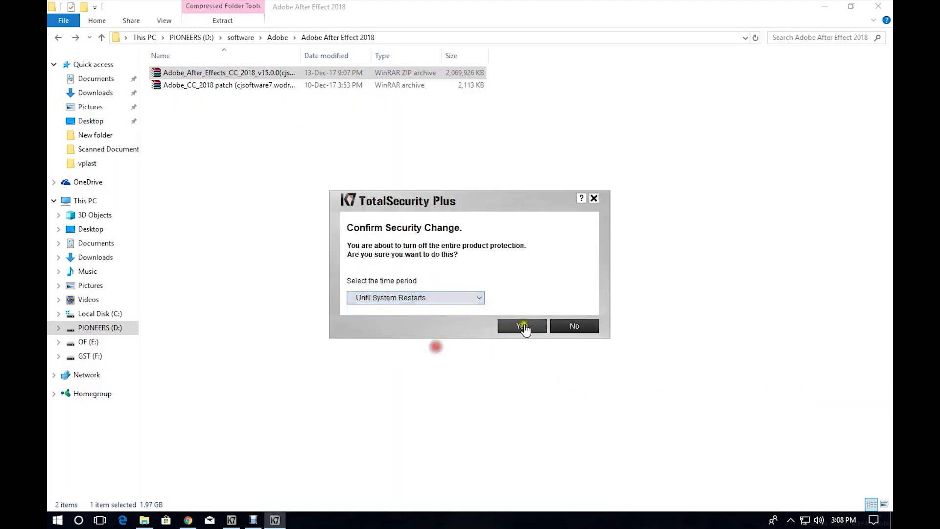
{"action": "left_click", "coordinate": [538, 325]}
Step: Disable the Smadav antivirus protection until restart and confirm the change
{"action": "left_click", "coordinate": [791, 520]}
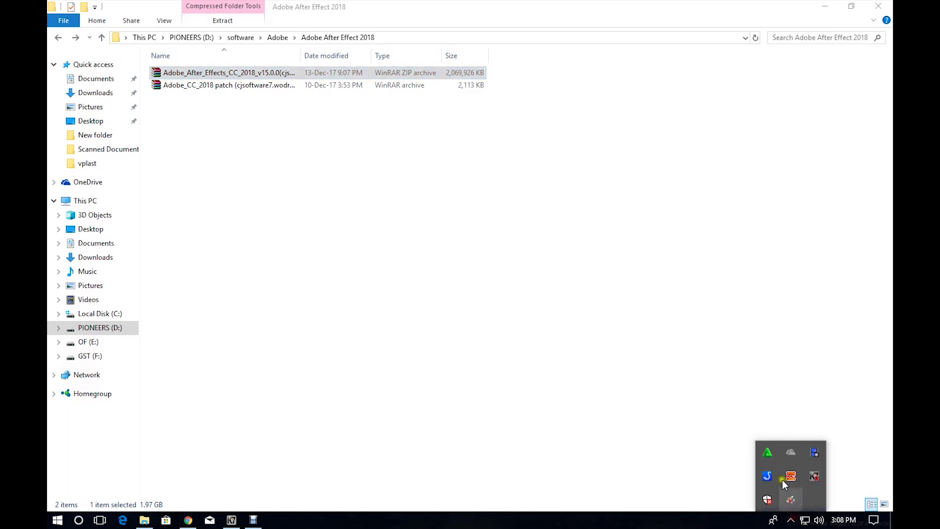
{"action": "right_click", "coordinate": [766, 455]}
{"action": "left_click", "coordinate": [744, 397]}
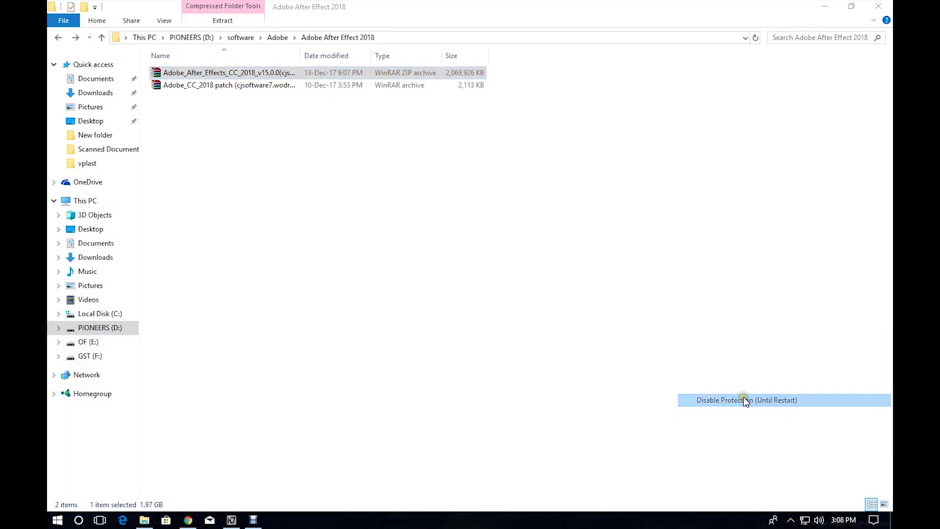
{"action": "left_click", "coordinate": [526, 279]}
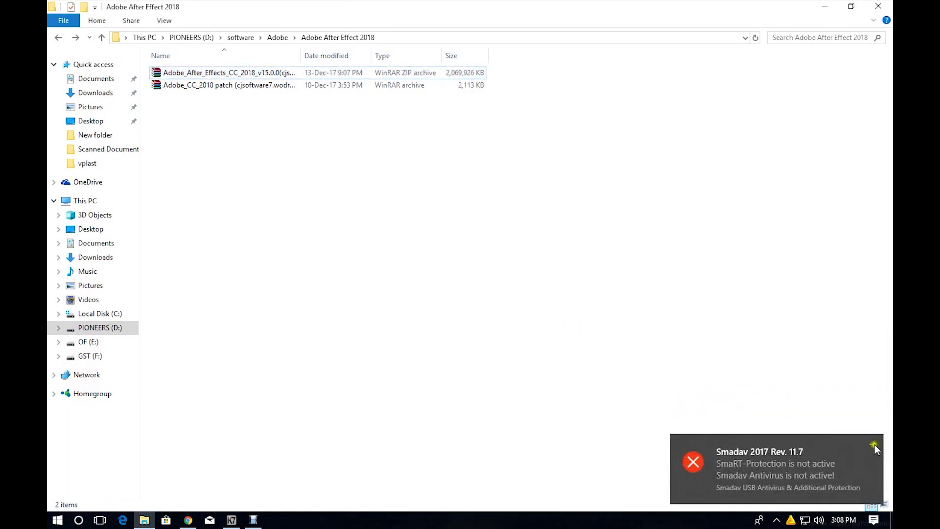
Step: Extract the Adobe_After_Effects_CC_2018_v15.0.0 ZIP archive into its own folder and dismiss the recording notification
{"action": "right_click", "coordinate": [294, 71]}
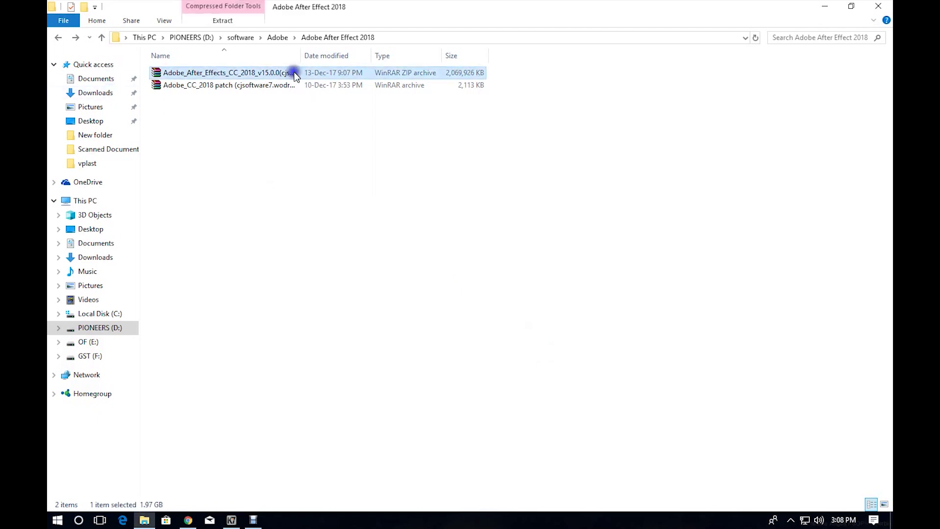
{"action": "left_click", "coordinate": [338, 132]}
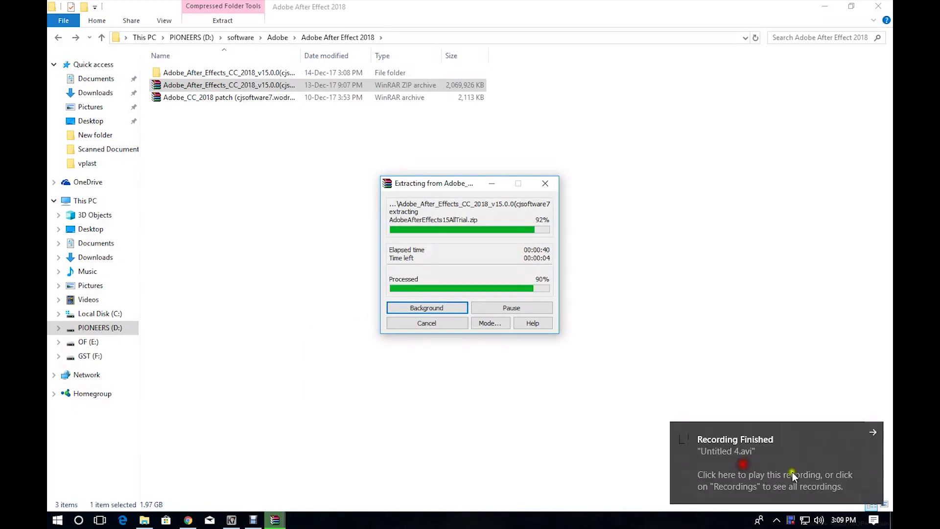
{"action": "left_click", "coordinate": [873, 433]}
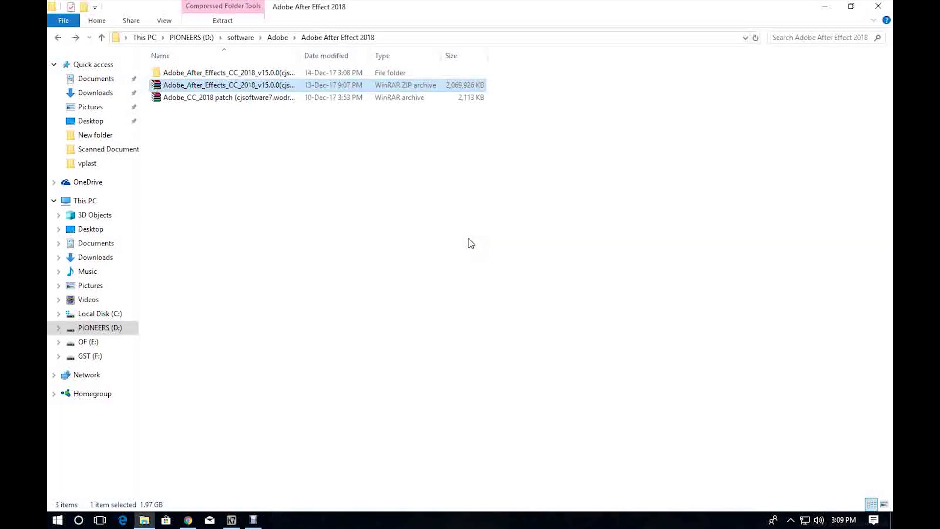
{"action": "double_click", "coordinate": [287, 73]}
{"action": "double_click", "coordinate": [287, 73]}
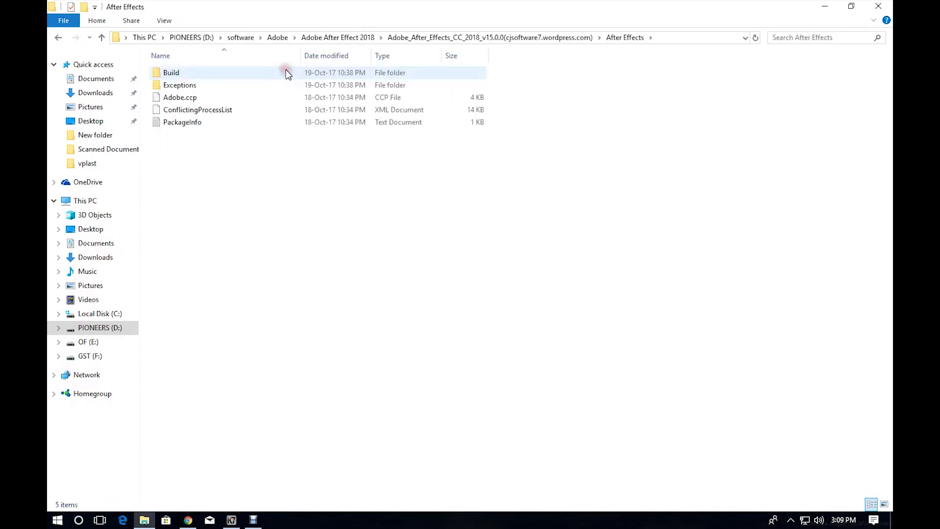
{"action": "double_click", "coordinate": [285, 72]}
{"action": "left_click", "coordinate": [56, 39]}
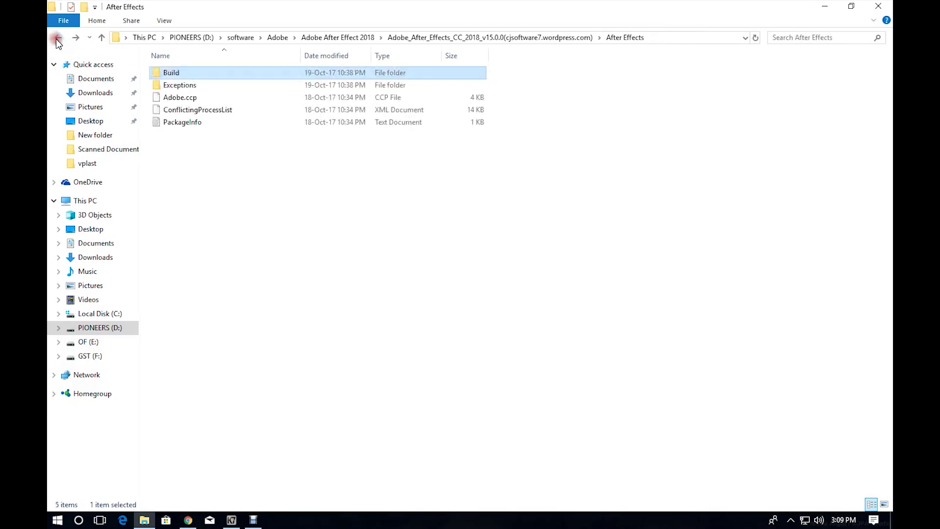
{"action": "left_click", "coordinate": [56, 39]}
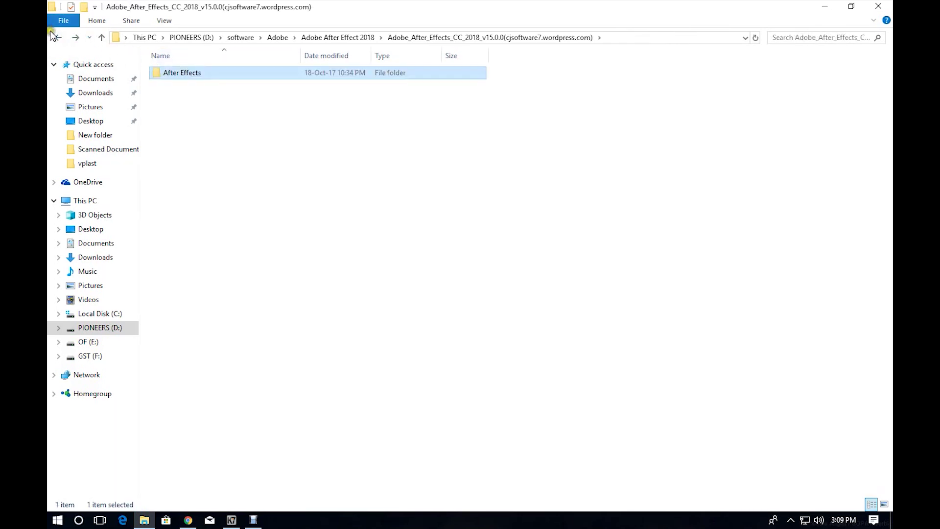
{"action": "left_click", "coordinate": [52, 34]}
Step: Open the Build folder inside After Effects in the extracted Adobe_After_Effects_CC_2018_v15.0.0 folder
{"action": "double_click", "coordinate": [228, 74]}
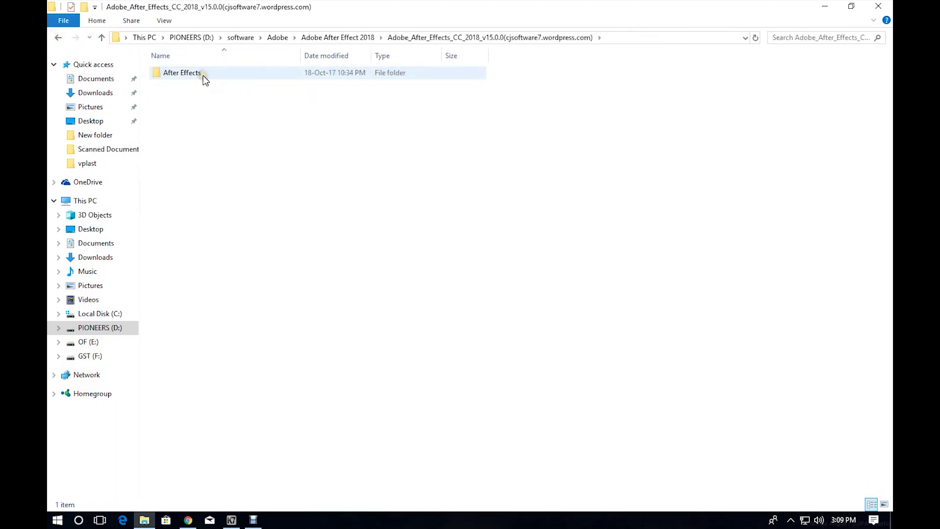
{"action": "double_click", "coordinate": [203, 75]}
{"action": "double_click", "coordinate": [203, 74]}
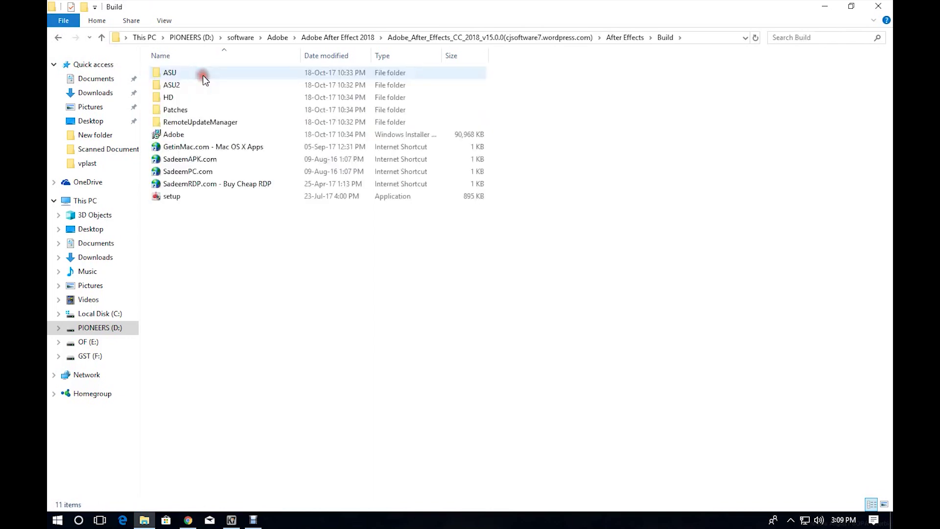
Step: Run setup from the Build folder as administrator and close the Creative Cloud installer once installation completes
{"action": "left_click", "coordinate": [181, 201]}
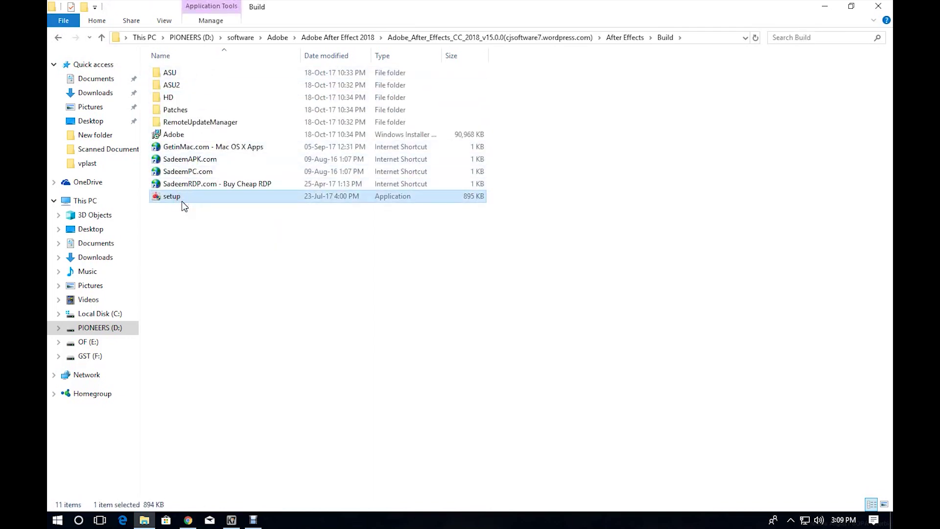
{"action": "right_click", "coordinate": [181, 200]}
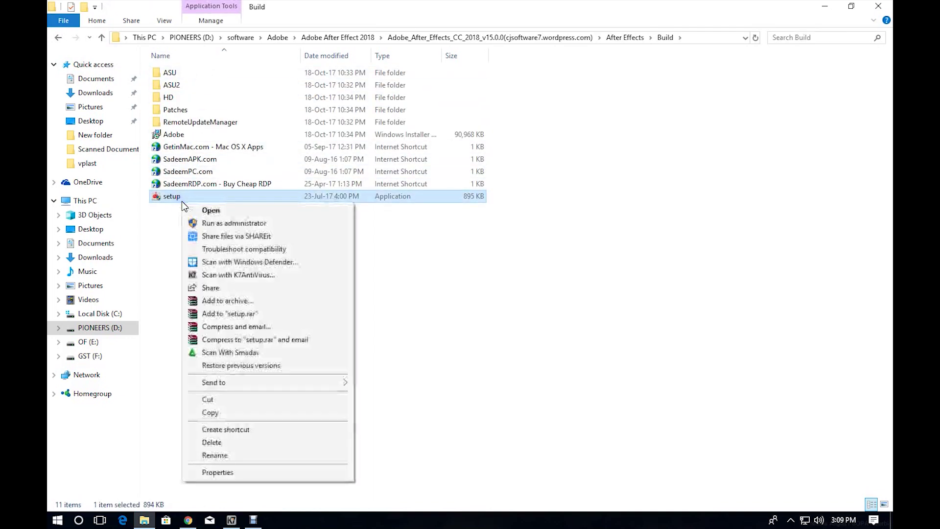
{"action": "left_click", "coordinate": [207, 222]}
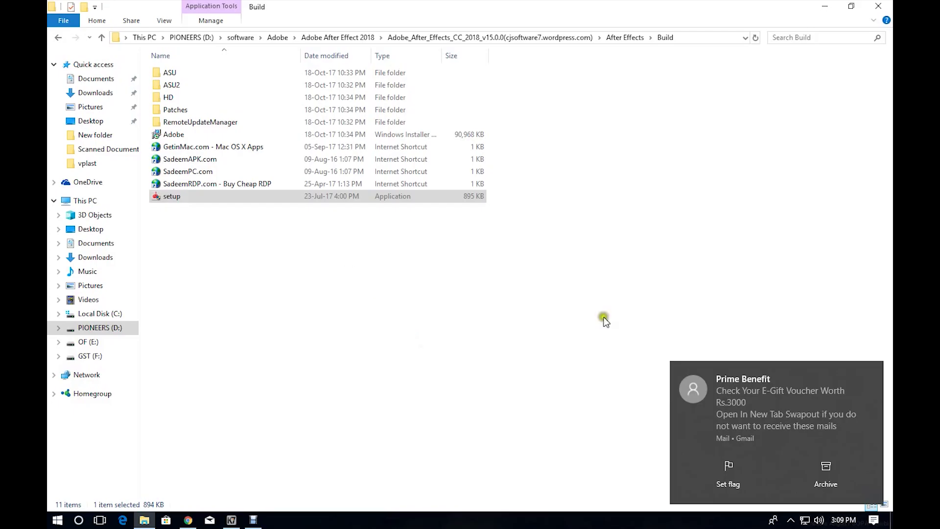
{"action": "left_click", "coordinate": [874, 373]}
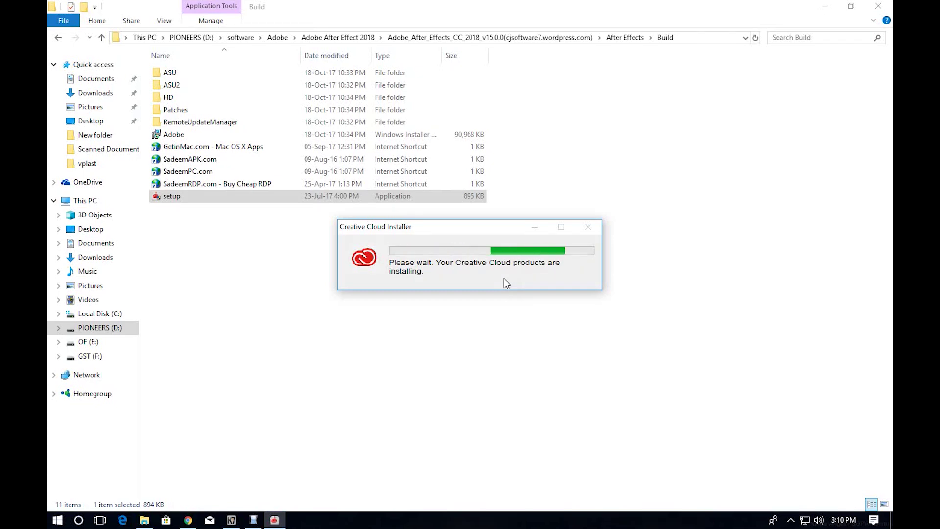
{"action": "left_click", "coordinate": [307, 407]}
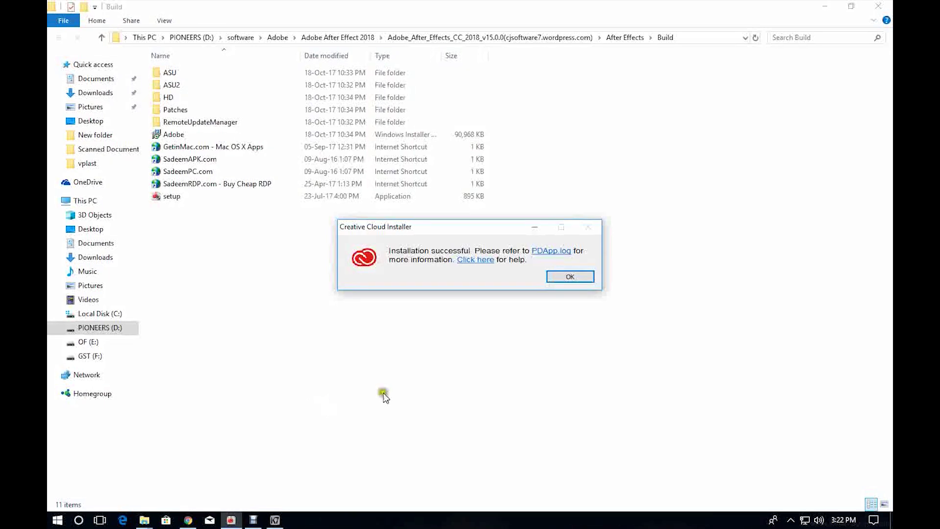
{"action": "left_click", "coordinate": [557, 278]}
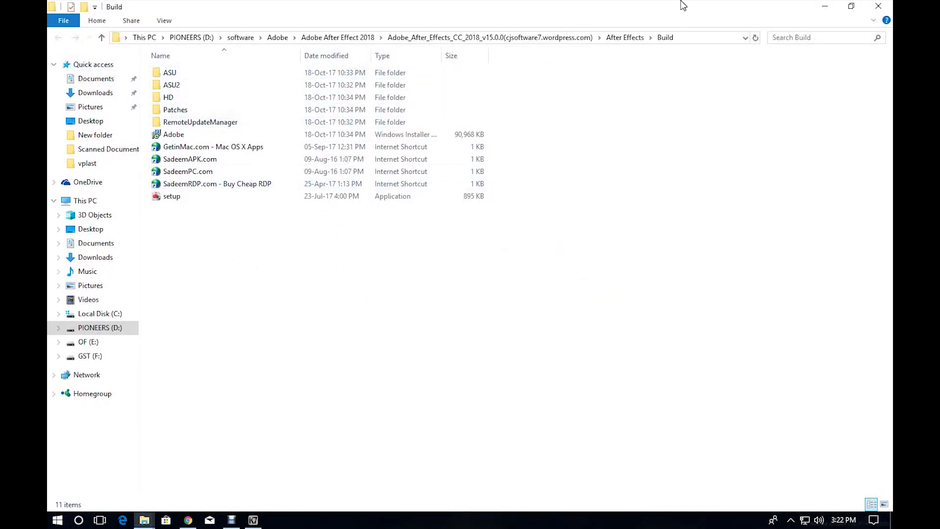
Step: Open the folder software > Adobe > Adobe After Effect 2018 on the PIONEERS (D:) drive
{"action": "left_click", "coordinate": [145, 37]}
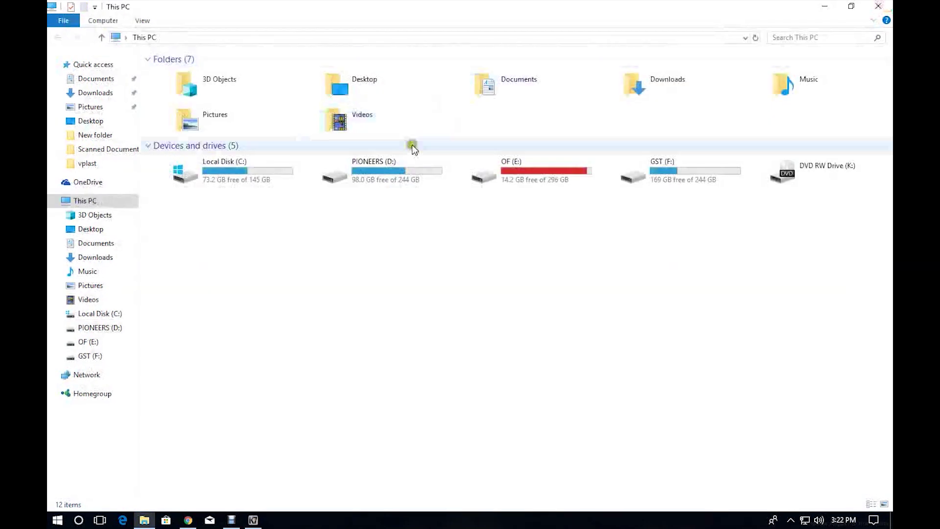
{"action": "double_click", "coordinate": [377, 163]}
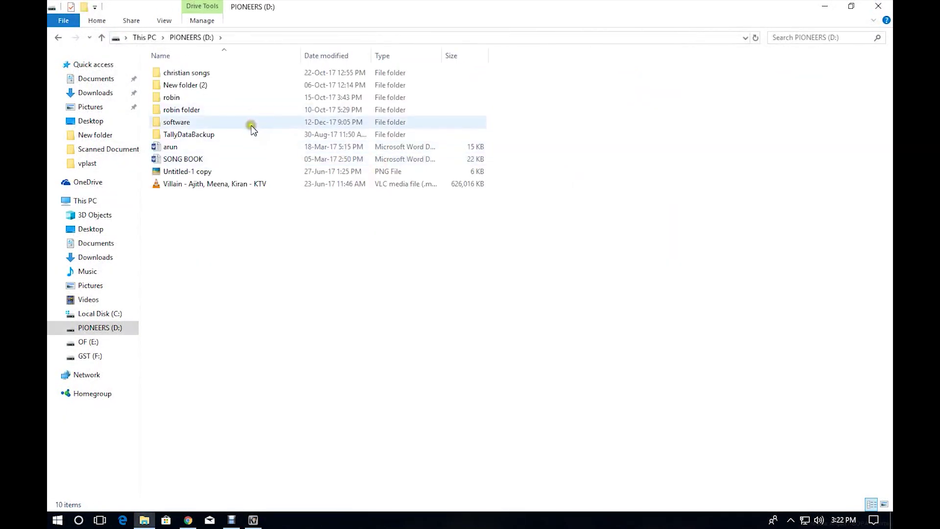
{"action": "double_click", "coordinate": [250, 125]}
{"action": "double_click", "coordinate": [246, 98]}
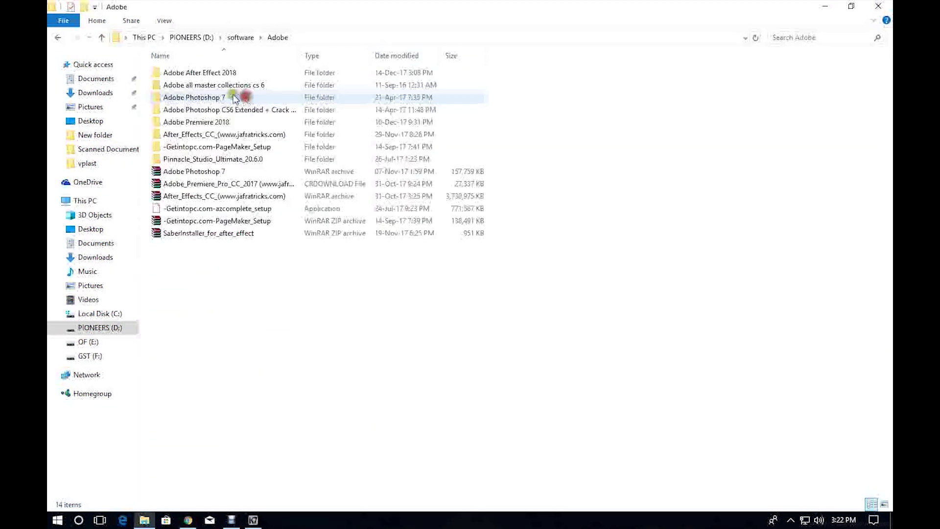
{"action": "double_click", "coordinate": [211, 72]}
Step: Extract the Adobe_CC_2018 patch archive into its own folder and open the Patch folder inside it
{"action": "left_click", "coordinate": [281, 99]}
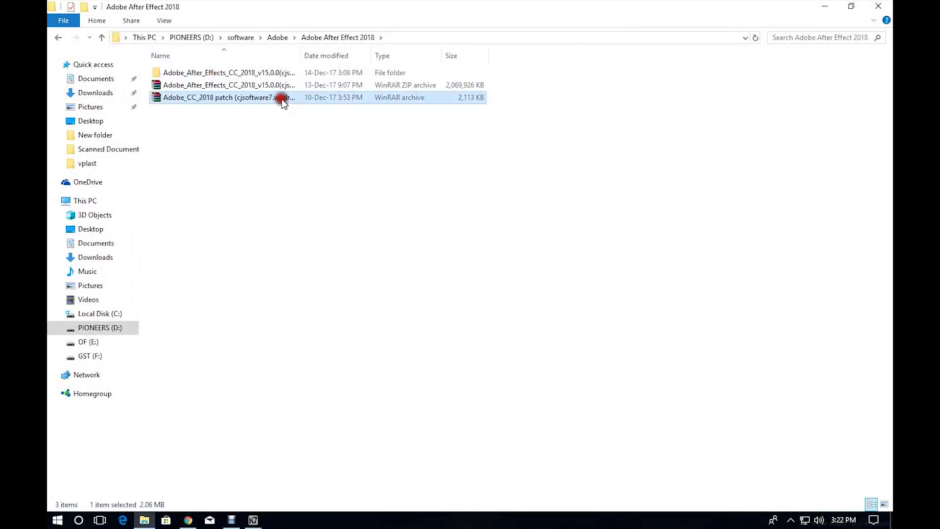
{"action": "right_click", "coordinate": [281, 99]}
{"action": "left_click", "coordinate": [323, 176]}
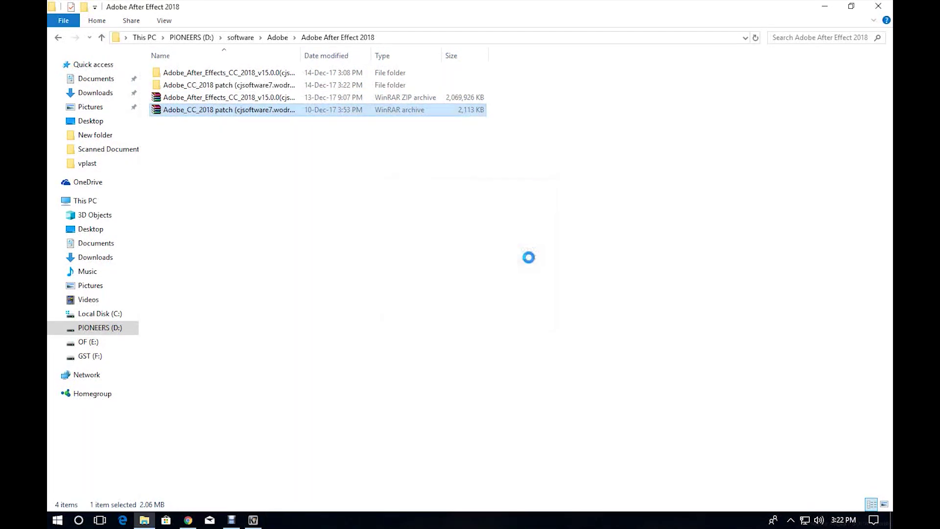
{"action": "double_click", "coordinate": [387, 86]}
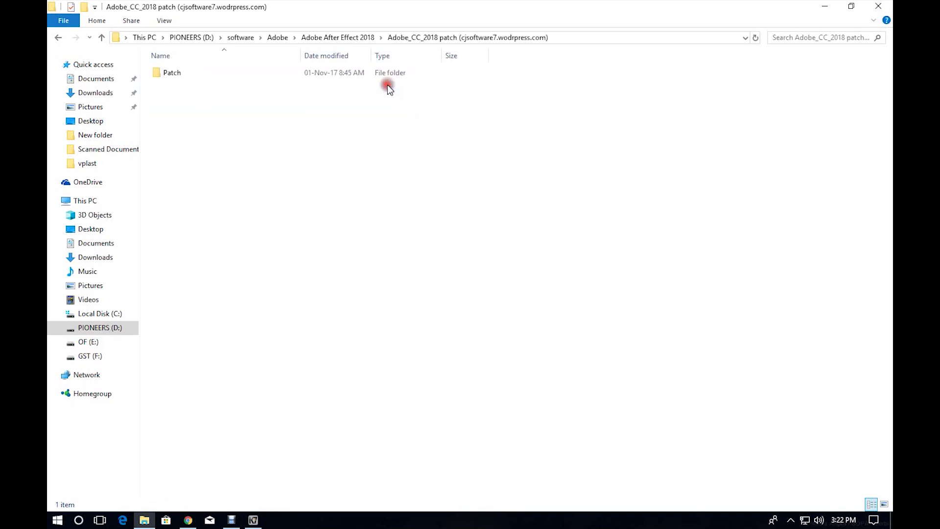
{"action": "double_click", "coordinate": [361, 72]}
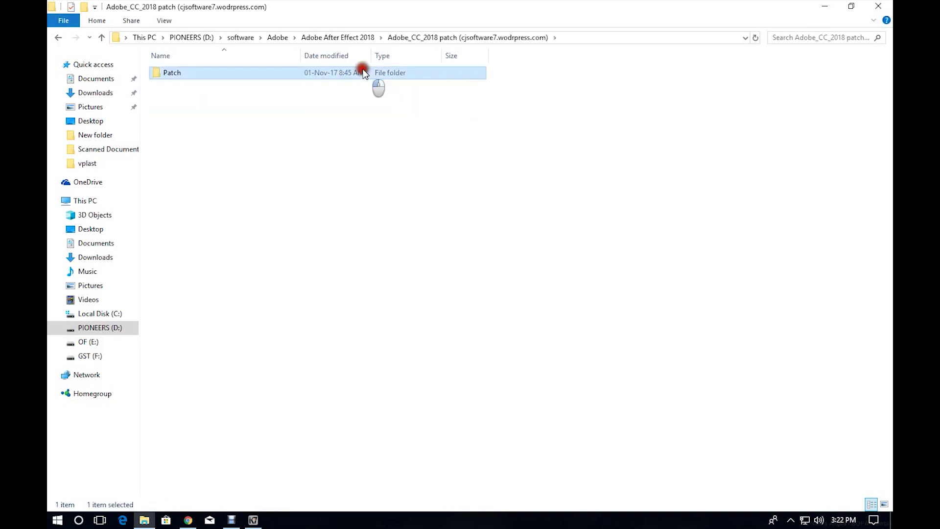
Step: Run adobe.snr.patch.v2.0-painter as administrator and turn off the Music option in Universal Adobe Patcher
{"action": "left_click", "coordinate": [337, 73]}
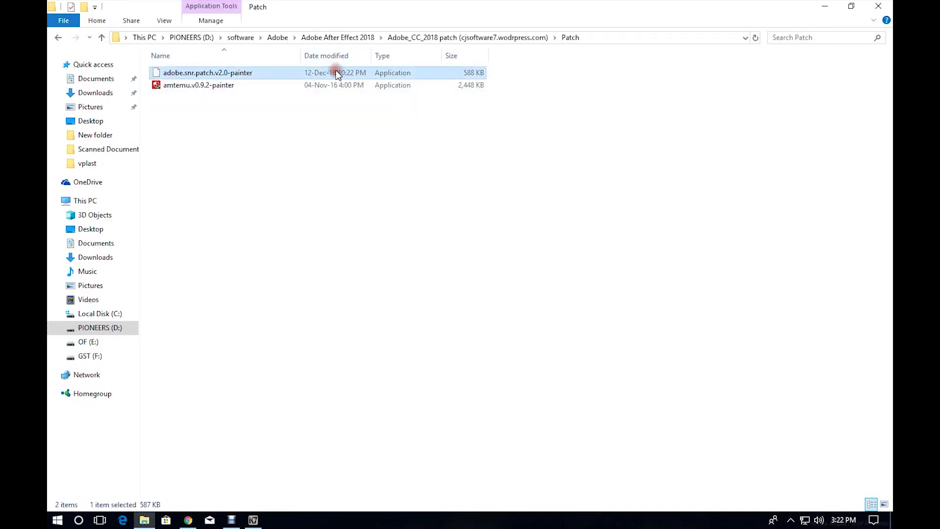
{"action": "double_click", "coordinate": [250, 74]}
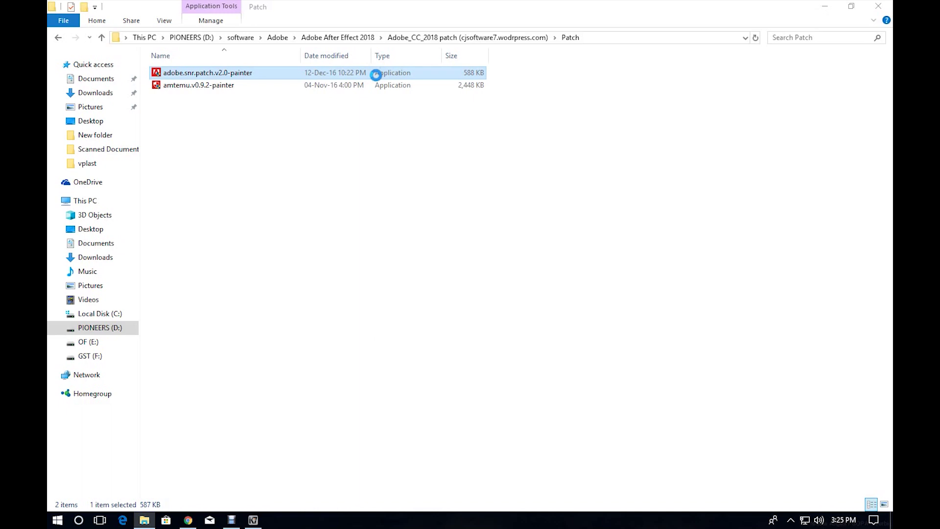
{"action": "right_click", "coordinate": [375, 75]}
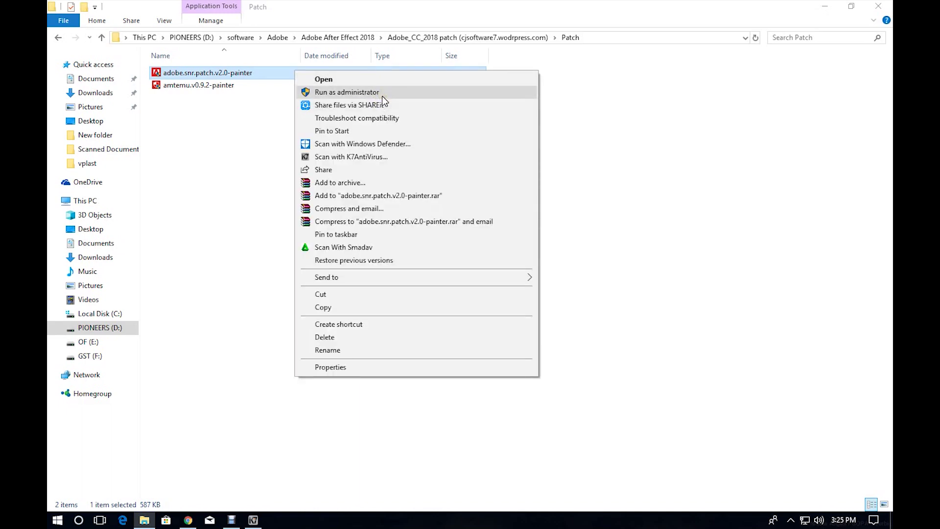
{"action": "left_click", "coordinate": [382, 97]}
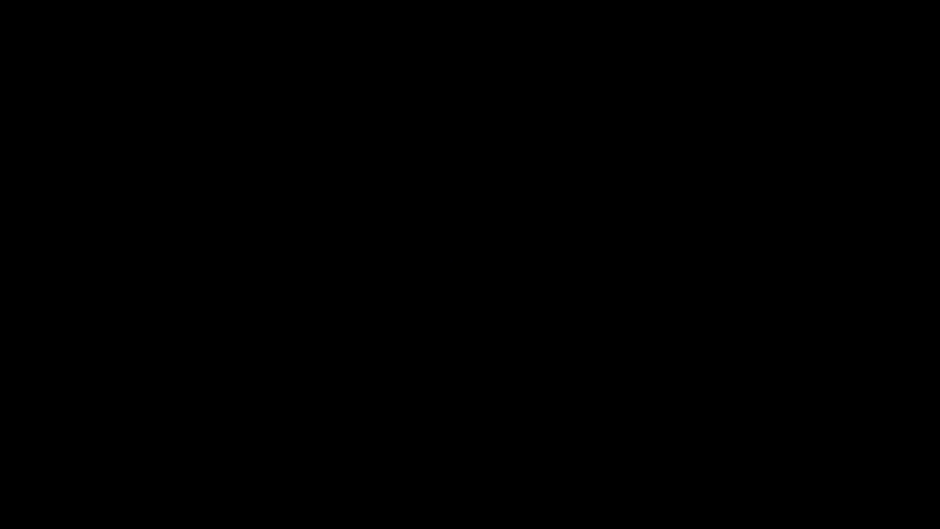
{"action": "left_click", "coordinate": [422, 332]}
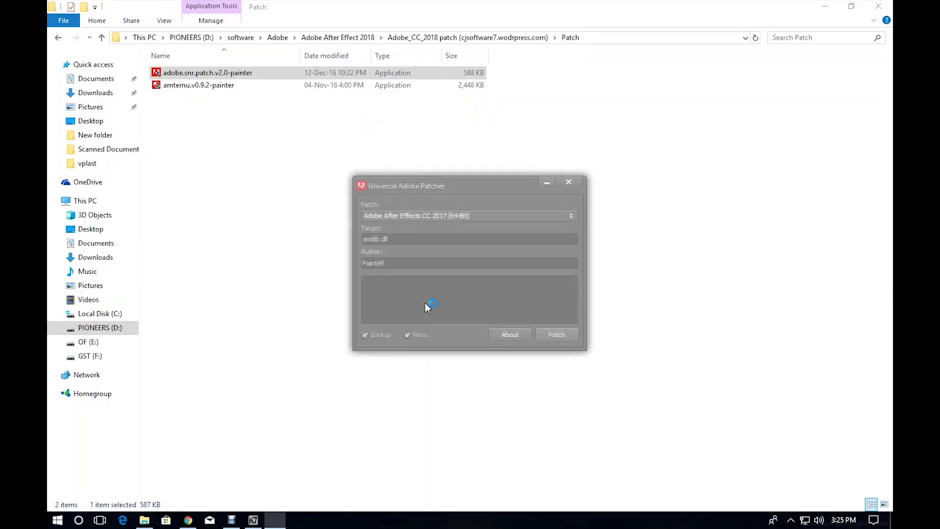
{"action": "left_click", "coordinate": [410, 335]}
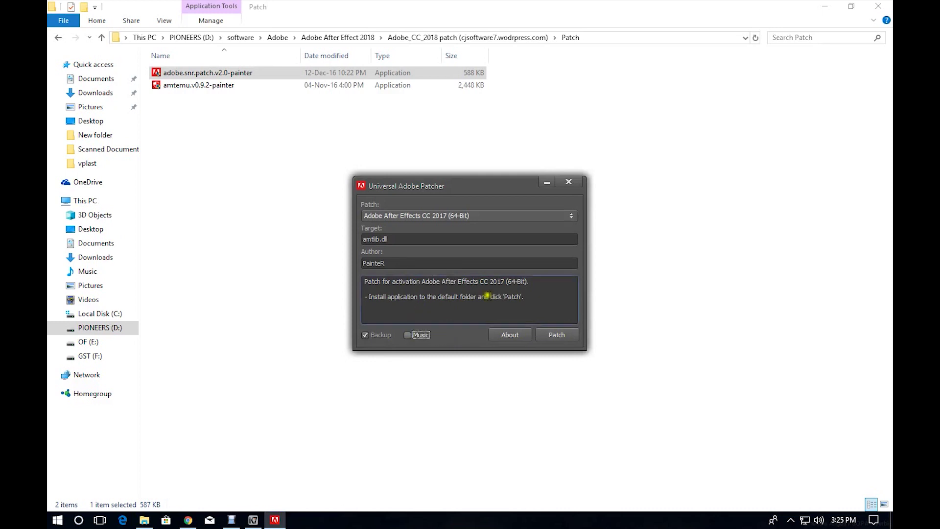
Step: Start the Adobe After Effects CC 2017 (64-Bit) patch and browse to Local Disk (C:) > Program Files > Adobe > Adobe After Effects CC 2018
{"action": "left_click", "coordinate": [548, 334]}
{"action": "left_click", "coordinate": [475, 301]}
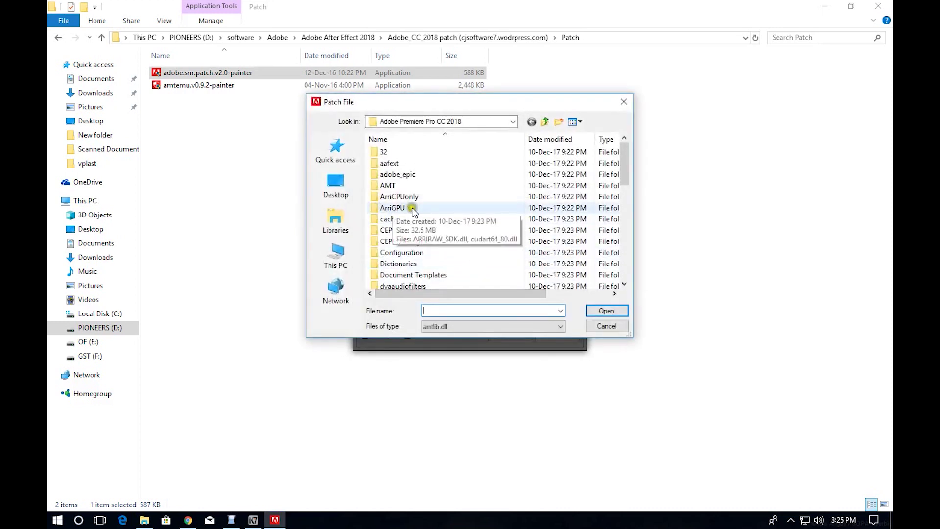
{"action": "left_click", "coordinate": [355, 180]}
{"action": "scroll", "coordinate": [431, 260], "scroll_direction": "down", "scroll_amount": 2}
{"action": "scroll", "coordinate": [426, 245], "scroll_direction": "up", "scroll_amount": 3}
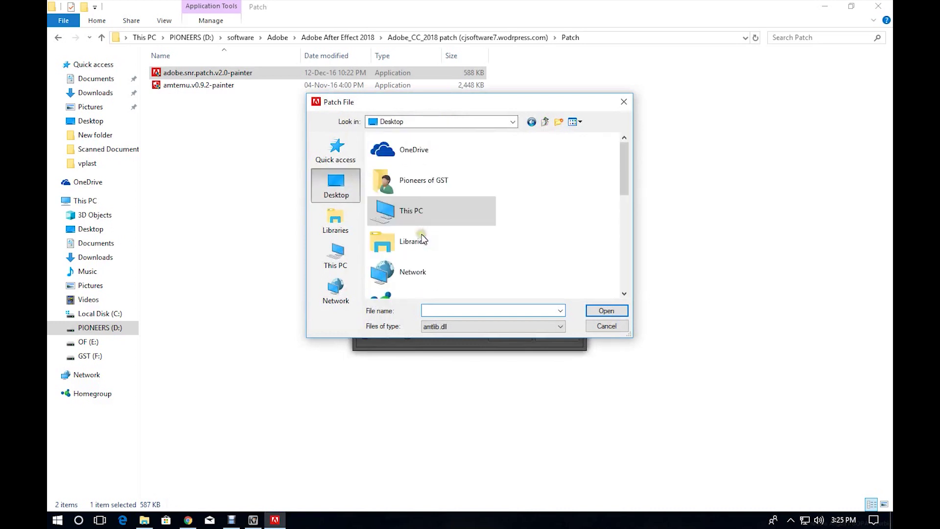
{"action": "double_click", "coordinate": [418, 211]}
{"action": "scroll", "coordinate": [424, 242], "scroll_direction": "down", "scroll_amount": 5}
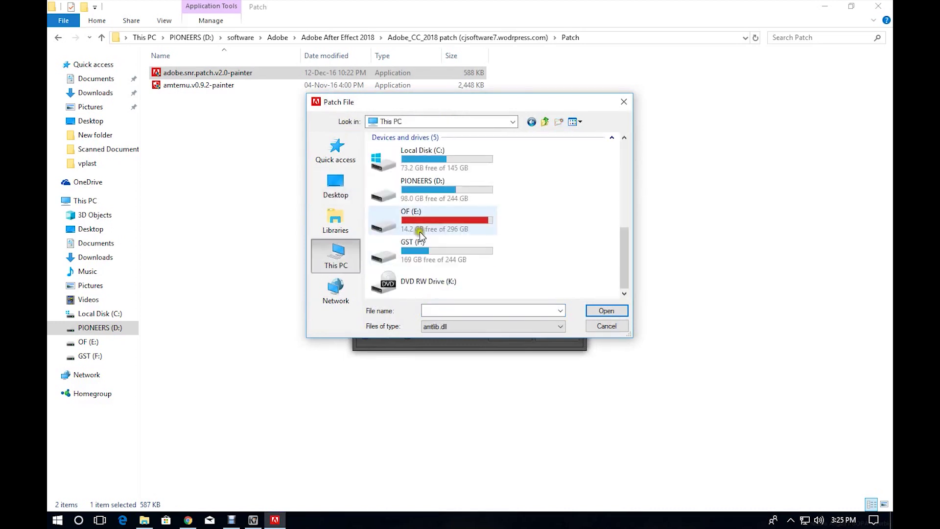
{"action": "double_click", "coordinate": [439, 157]}
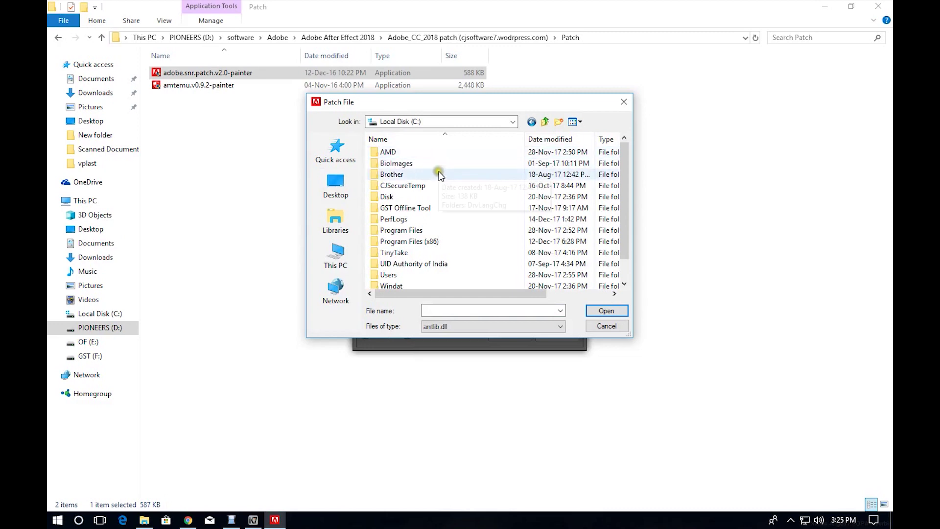
{"action": "double_click", "coordinate": [438, 231]}
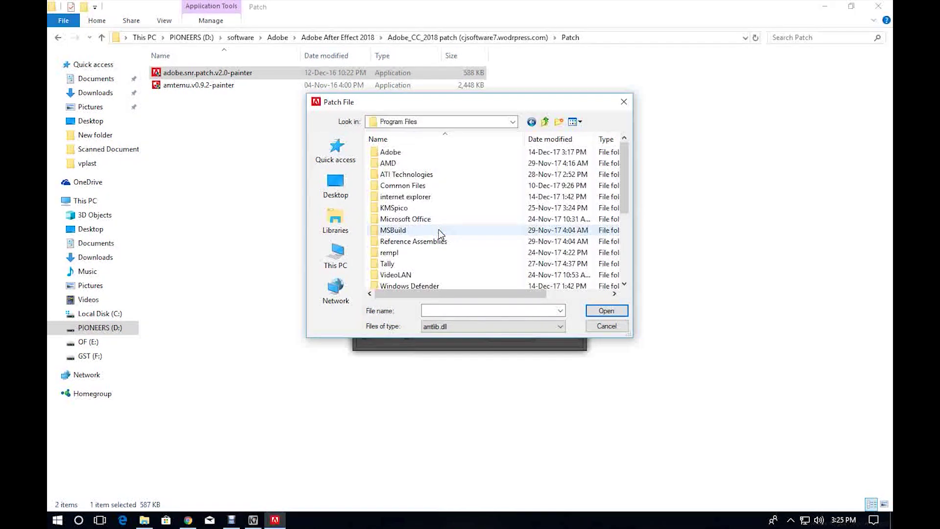
{"action": "double_click", "coordinate": [409, 151]}
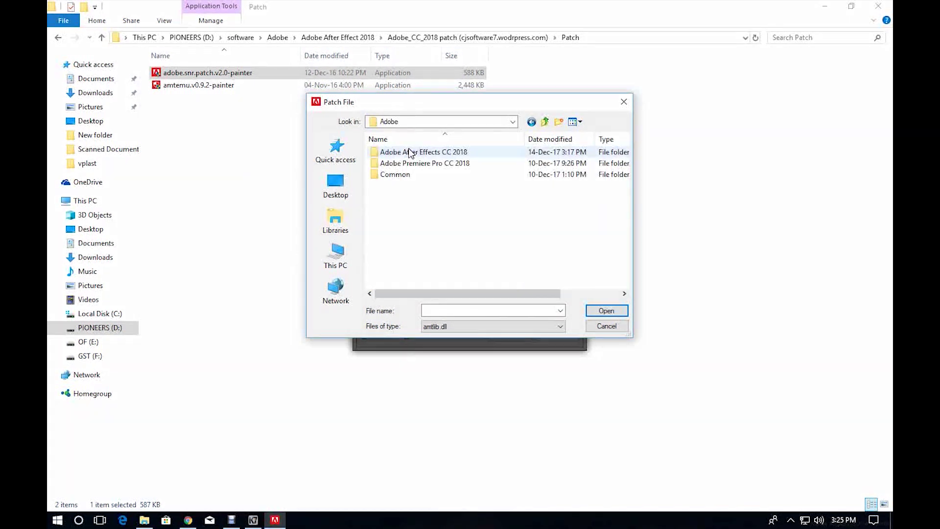
{"action": "left_click", "coordinate": [410, 152]}
{"action": "double_click", "coordinate": [445, 152]}
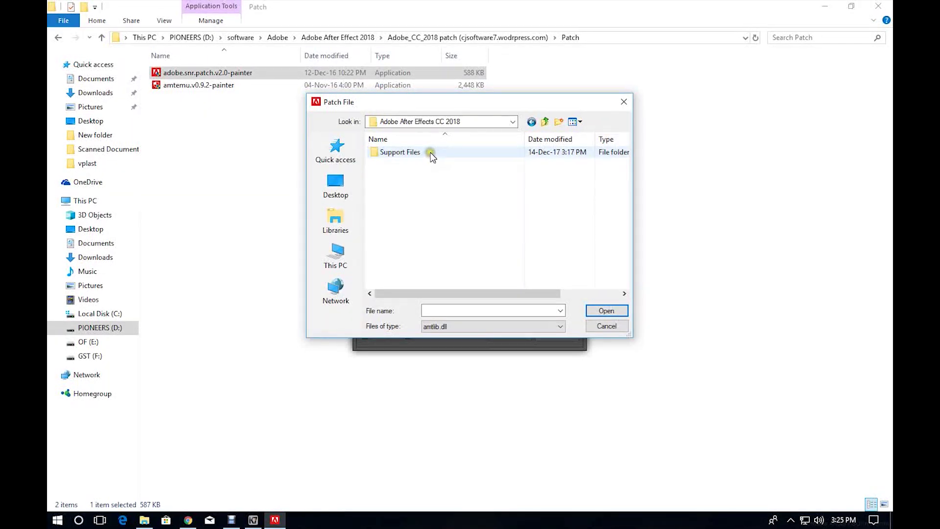
Step: Patch amtlib.dll in the Support Files folder and close Universal Adobe Patcher
{"action": "double_click", "coordinate": [432, 152]}
{"action": "scroll", "coordinate": [449, 196], "scroll_direction": "down", "scroll_amount": 5}
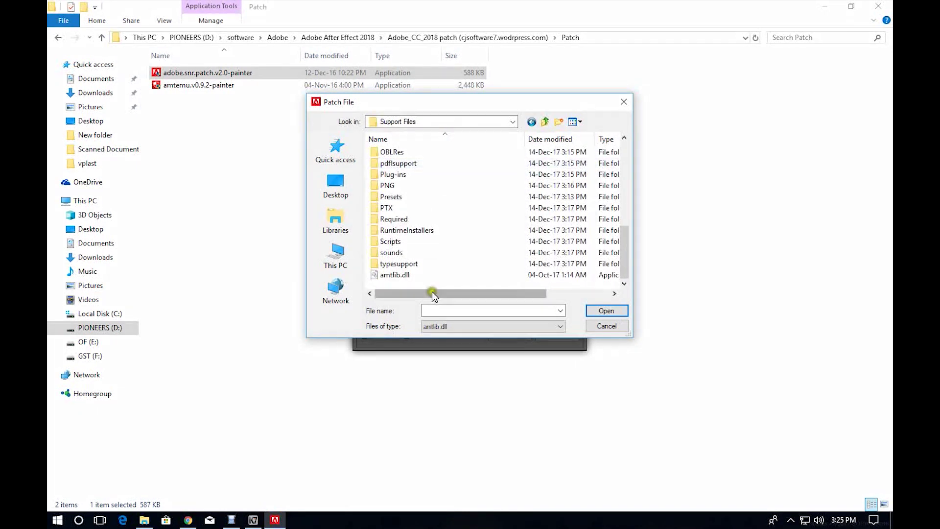
{"action": "left_click", "coordinate": [434, 275]}
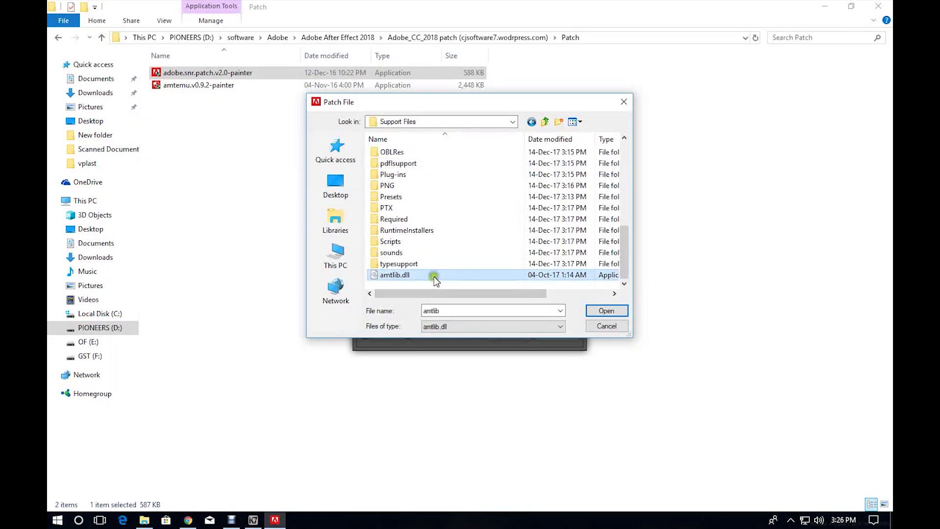
{"action": "left_click", "coordinate": [606, 310]}
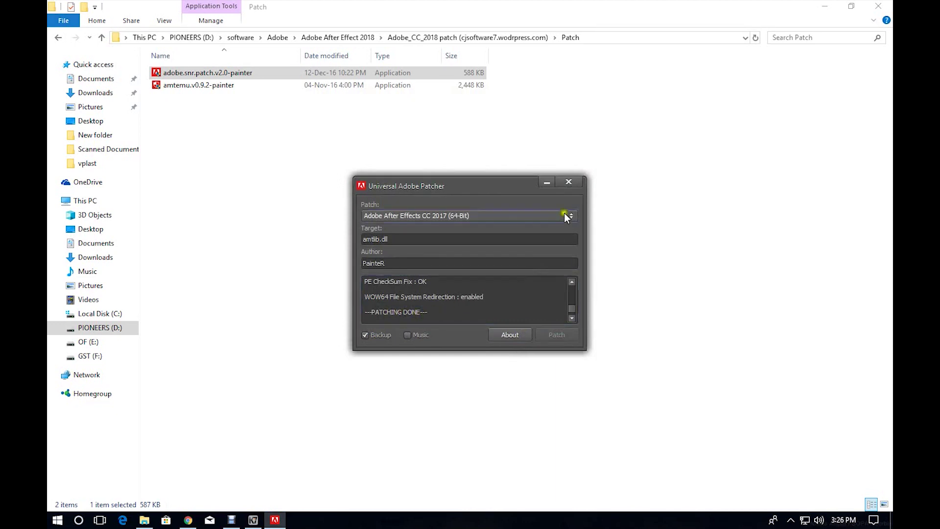
{"action": "left_click", "coordinate": [563, 182]}
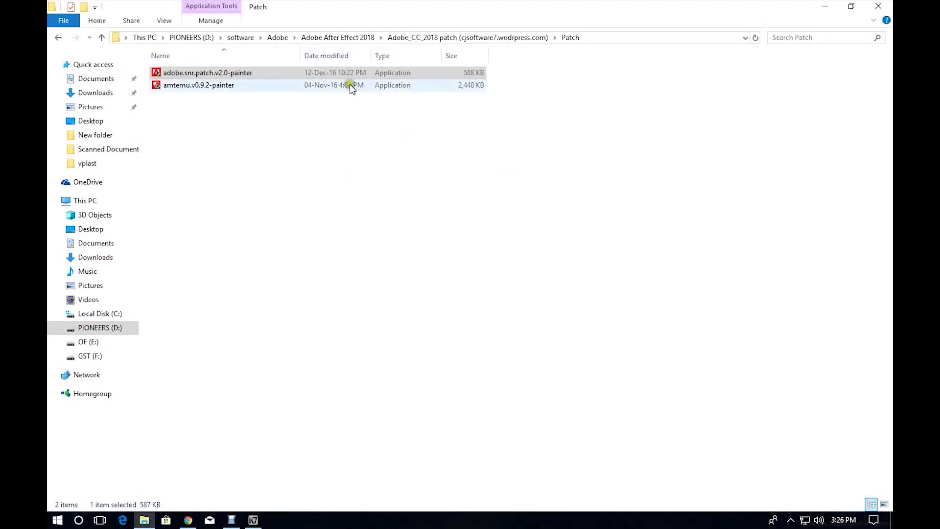
Step: Run amtemu.v0.9.2-painter as administrator and start its install with the default Adobe Acrobat DC configuration
{"action": "right_click", "coordinate": [349, 83]}
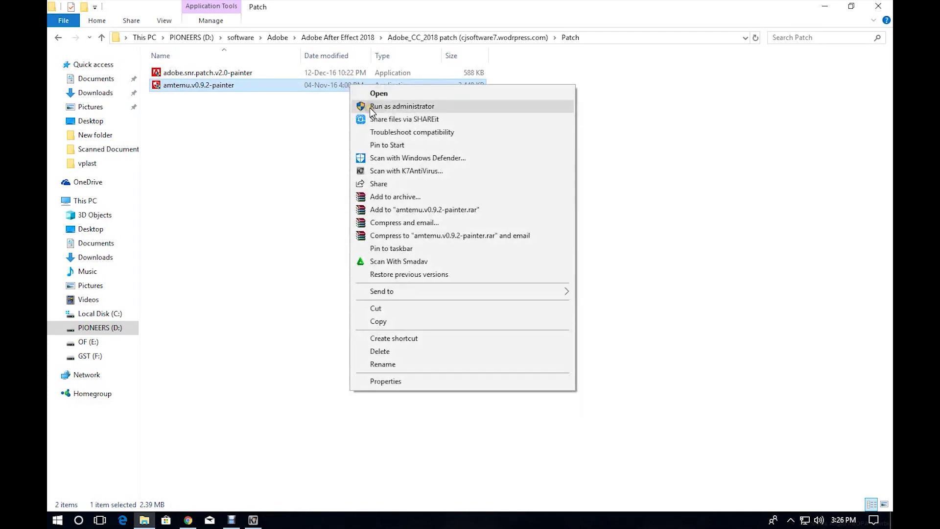
{"action": "left_click", "coordinate": [375, 104]}
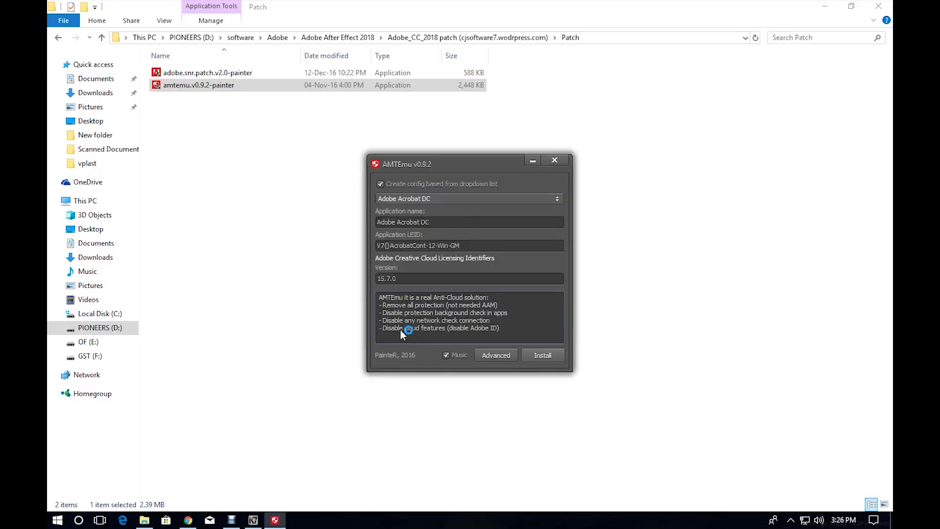
{"action": "left_click", "coordinate": [533, 356]}
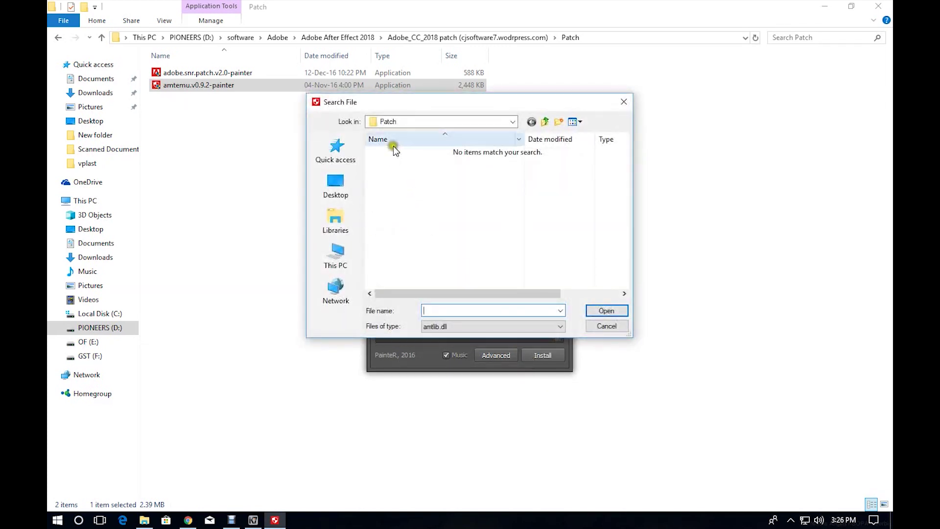
Step: Browse to Local Disk (C:) > Program Files > Adobe > Adobe After Effects CC 2018 in the file search dialog
{"action": "left_click", "coordinate": [347, 257]}
{"action": "scroll", "coordinate": [385, 253], "scroll_direction": "down", "scroll_amount": 3}
{"action": "double_click", "coordinate": [423, 184]}
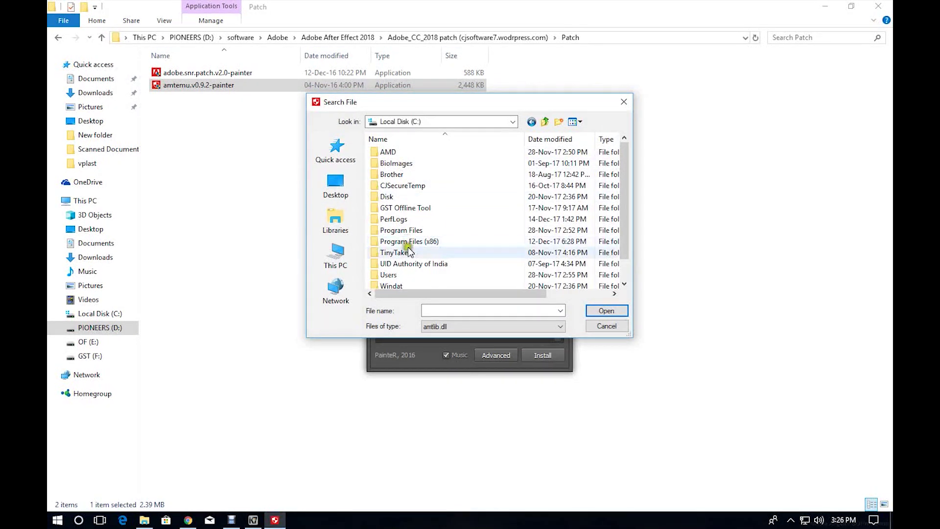
{"action": "double_click", "coordinate": [406, 230]}
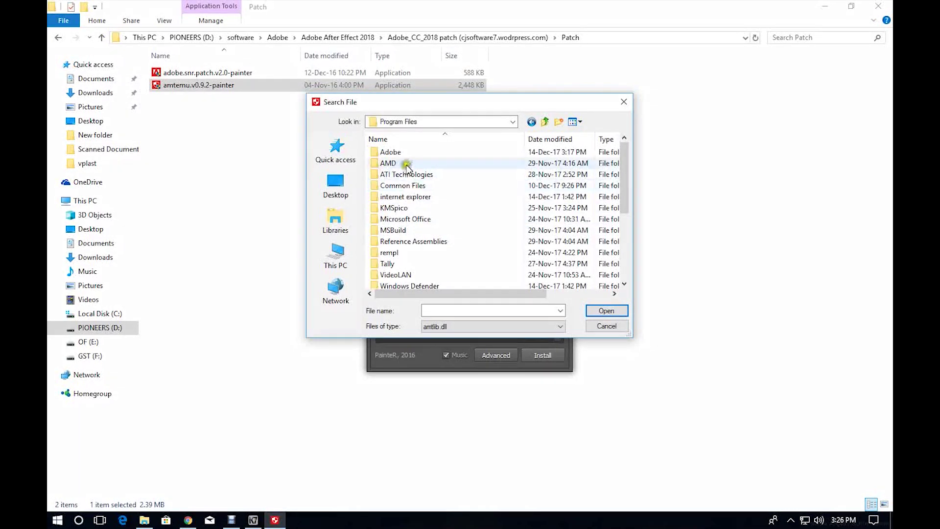
{"action": "double_click", "coordinate": [407, 153]}
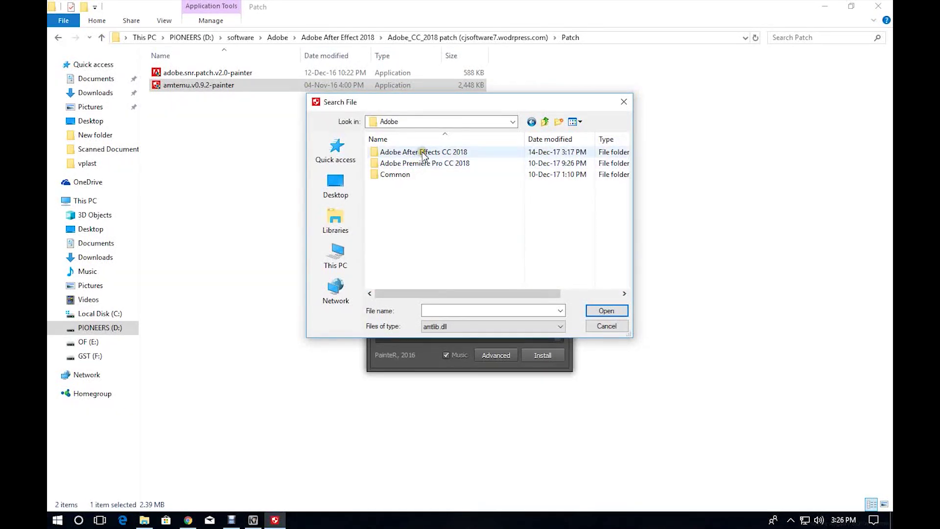
{"action": "double_click", "coordinate": [422, 153]}
{"action": "left_click", "coordinate": [420, 153]}
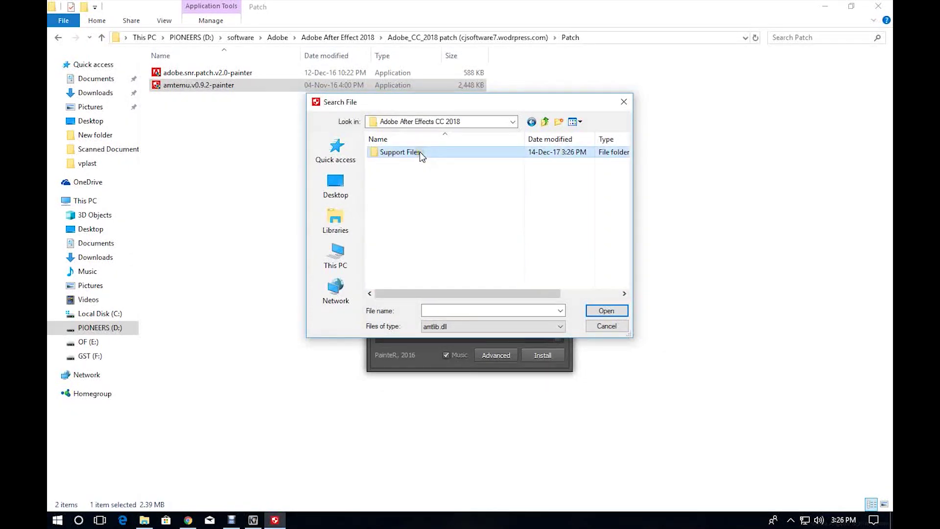
Step: Choose amtlib.dll in the Support Files folder as the AMTEmu install target and close AMTEmu
{"action": "double_click", "coordinate": [420, 152]}
{"action": "scroll", "coordinate": [470, 248], "scroll_direction": "down", "scroll_amount": 5}
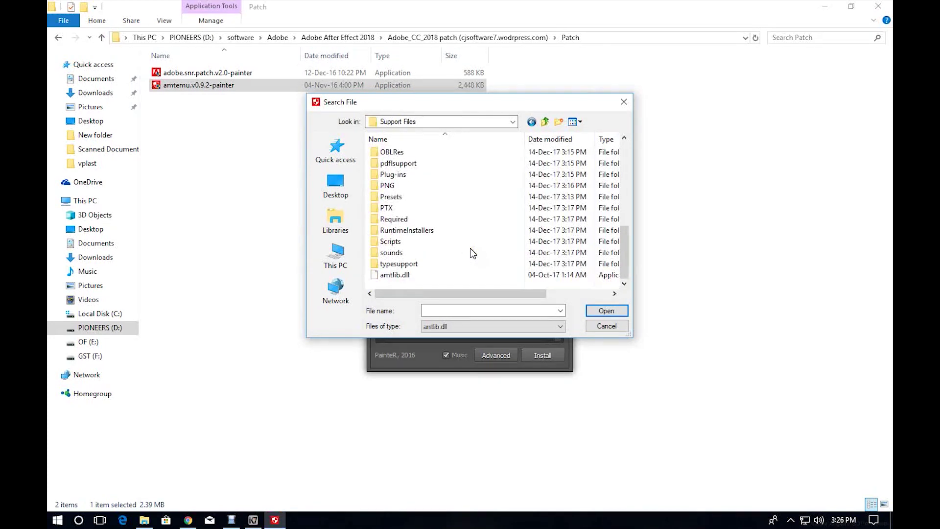
{"action": "left_click", "coordinate": [422, 279]}
{"action": "left_click", "coordinate": [605, 312]}
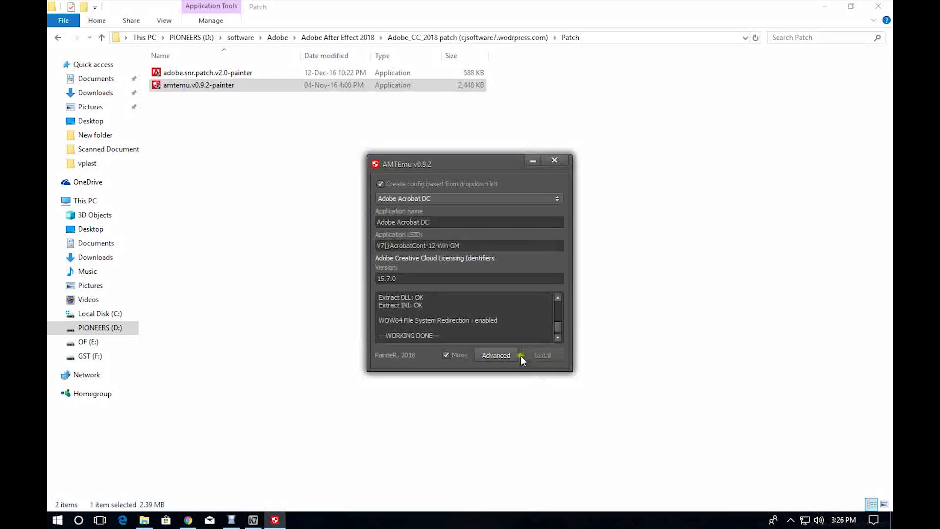
{"action": "left_click", "coordinate": [555, 160]}
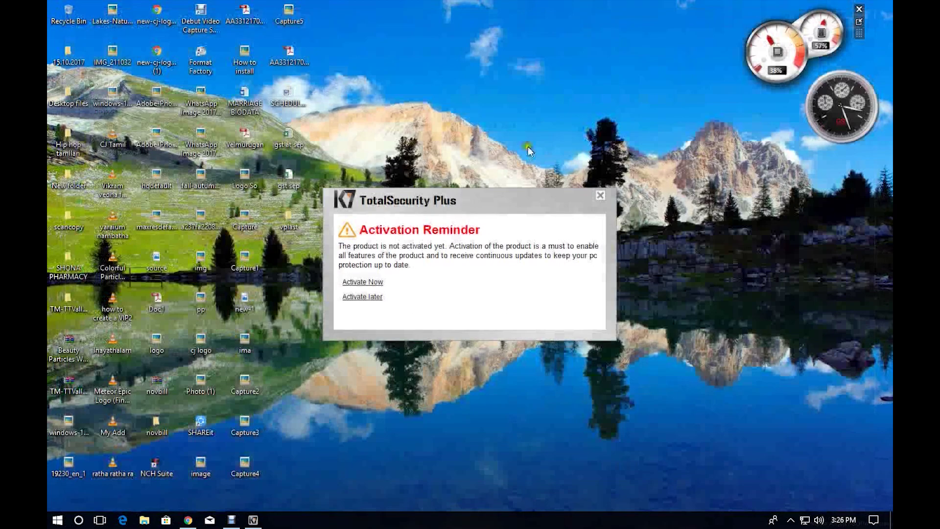
Step: Launch Adobe After Effects CC 2018, postpone the K7 TotalSecurity Plus activation and dismiss its update notification
{"action": "left_click", "coordinate": [57, 519]}
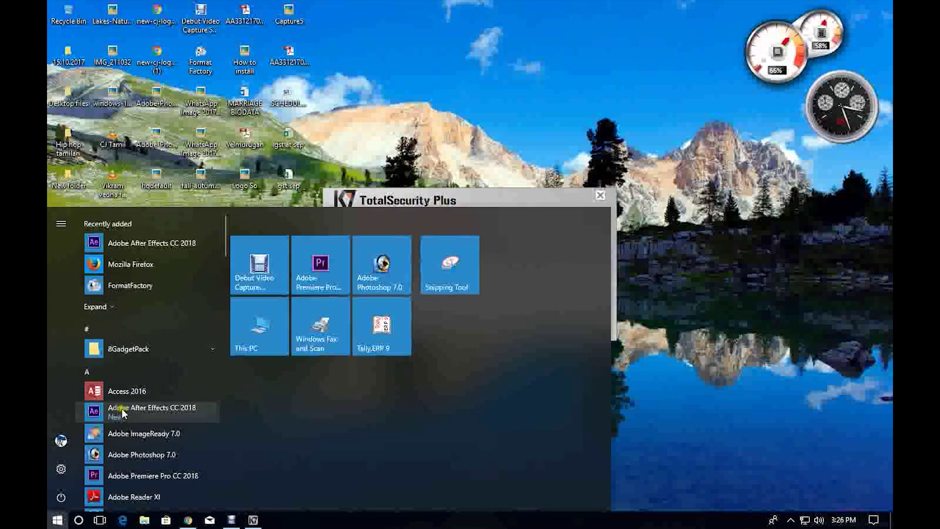
{"action": "left_click", "coordinate": [154, 412]}
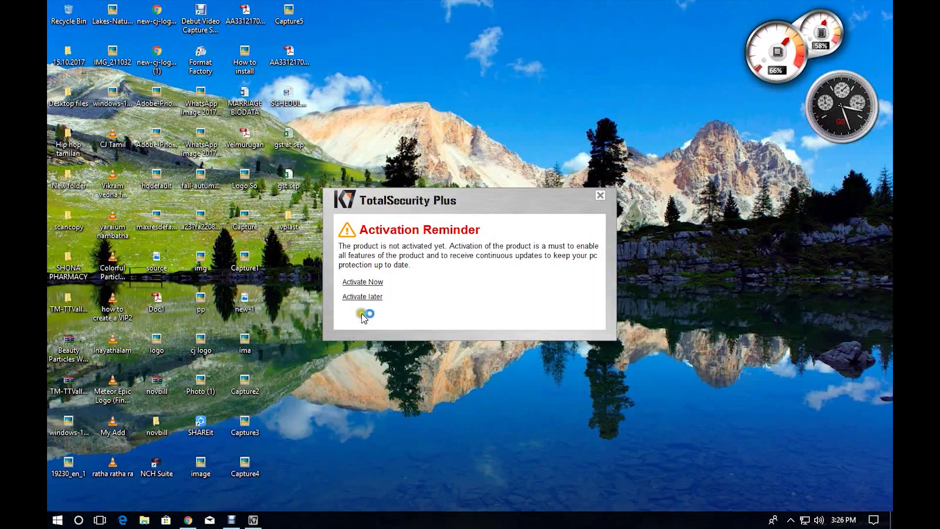
{"action": "left_click", "coordinate": [365, 296]}
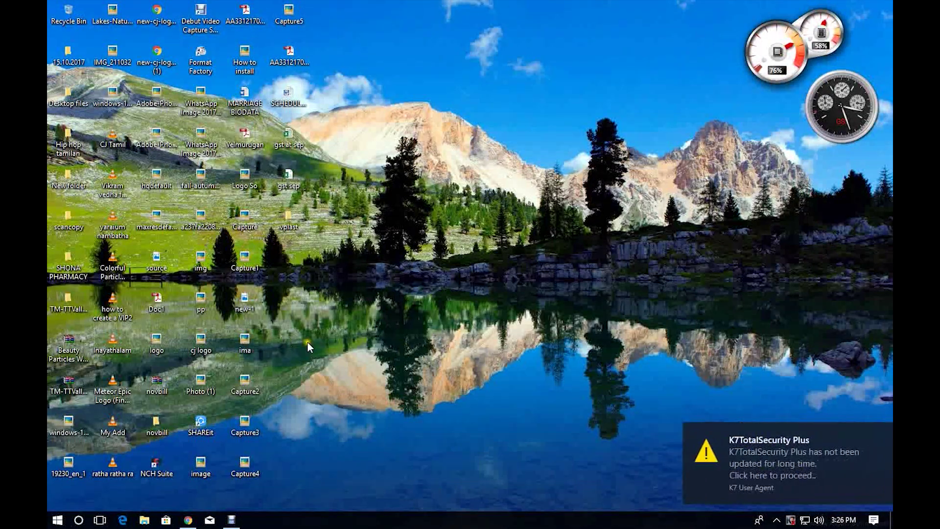
{"action": "left_click", "coordinate": [871, 432]}
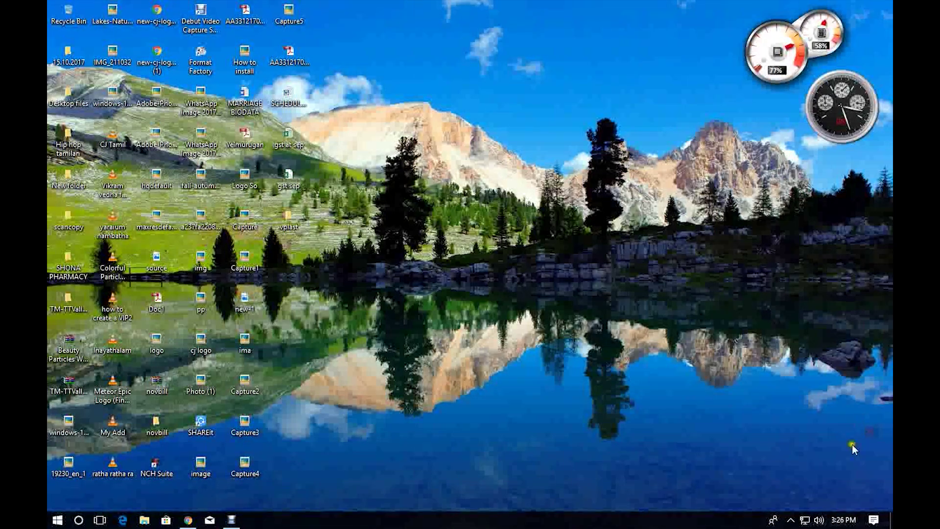
Step: Enable product protection again in K7 TotalSecurity Plus
{"action": "left_click", "coordinate": [791, 520]}
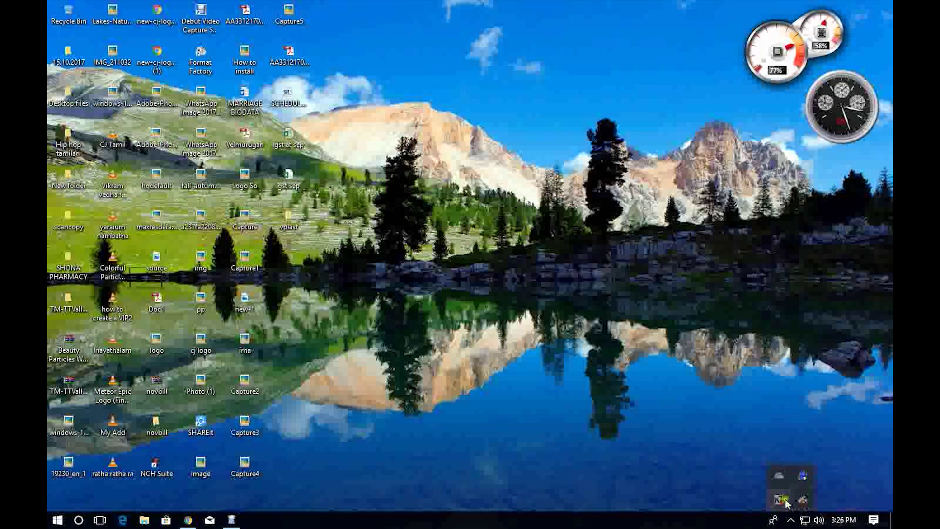
{"action": "right_click", "coordinate": [786, 502]}
{"action": "left_click", "coordinate": [788, 422]}
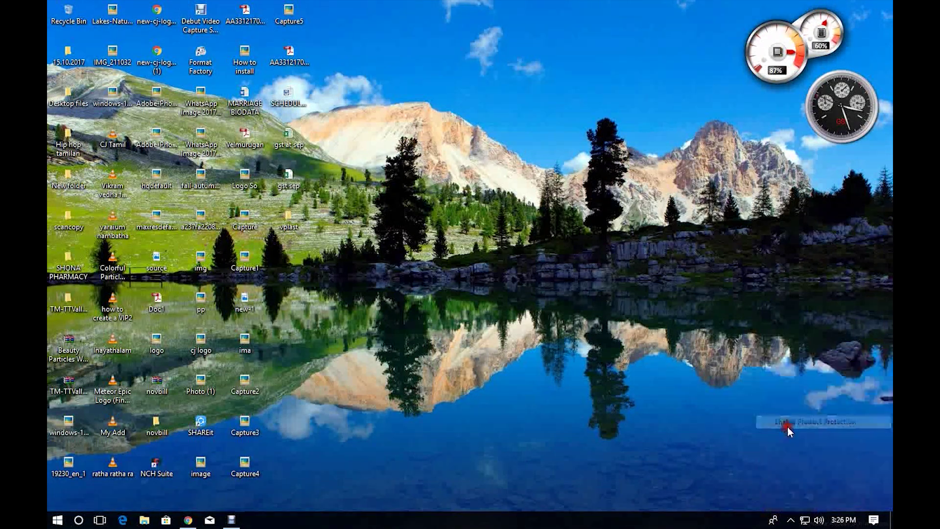
{"action": "right_click", "coordinate": [832, 261]}
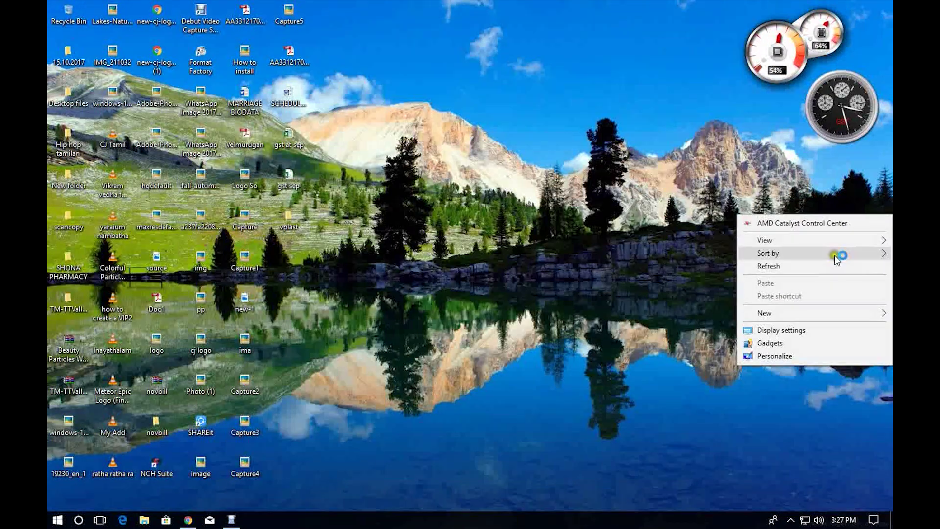
{"action": "left_click", "coordinate": [832, 267]}
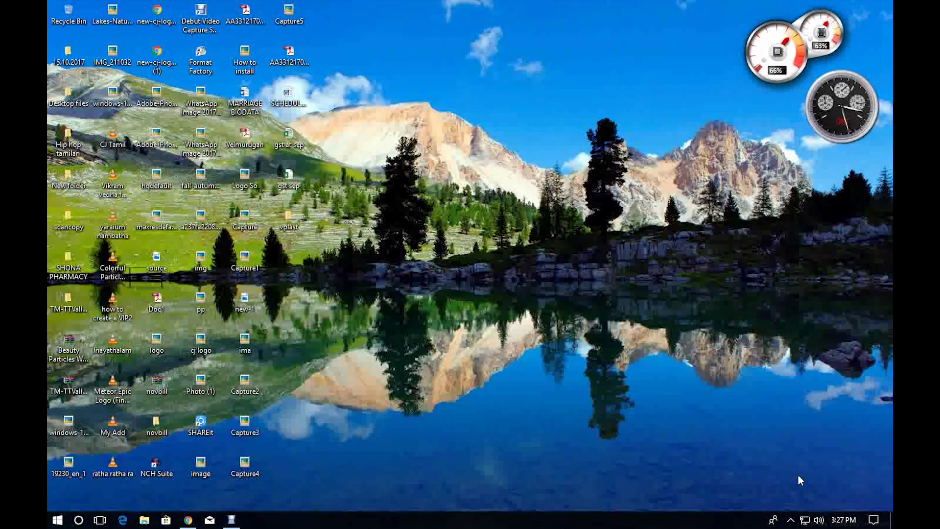
{"action": "left_click", "coordinate": [703, 416]}
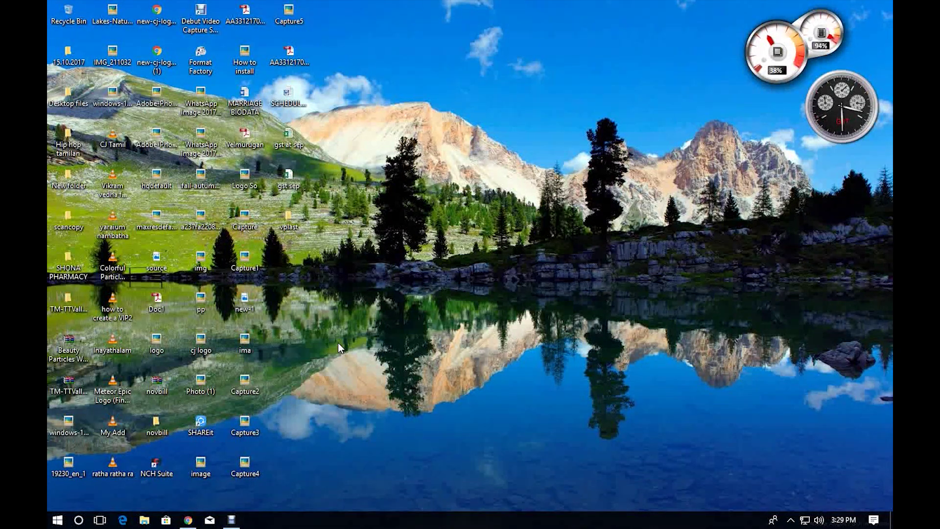
{"action": "mouse_move", "coordinate": [229, 522]}
{"action": "right_click", "coordinate": [829, 357]}
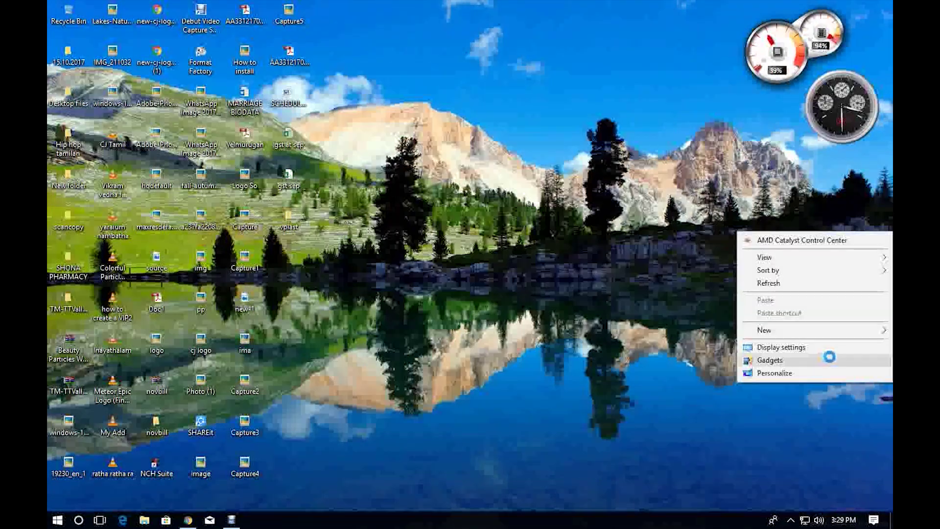
{"action": "left_click", "coordinate": [819, 282]}
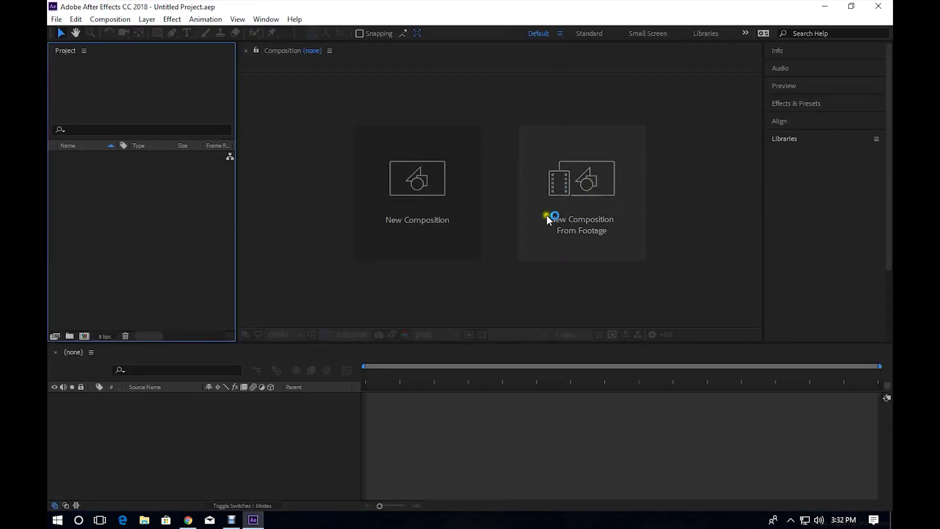
Step: Close the After Effects Start window to get to the empty project workspace
{"action": "left_click", "coordinate": [562, 211]}
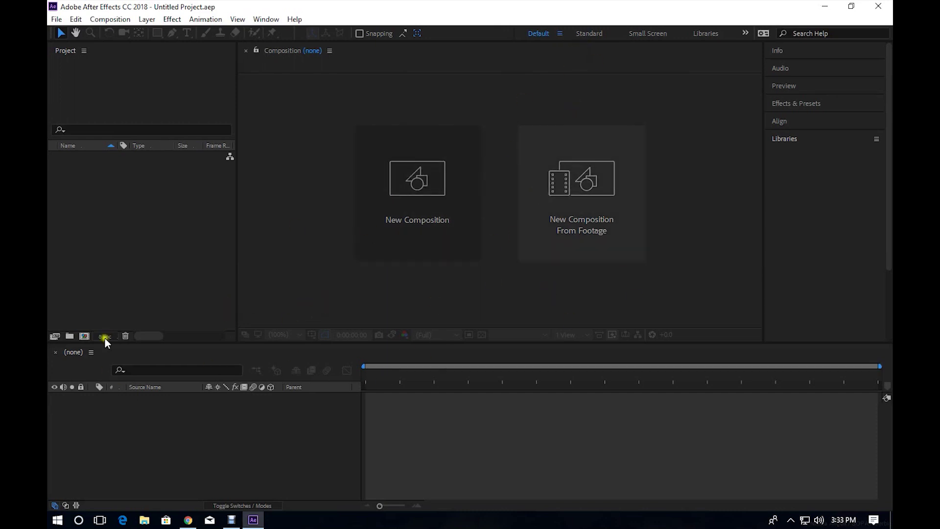
{"action": "left_click", "coordinate": [105, 262]}
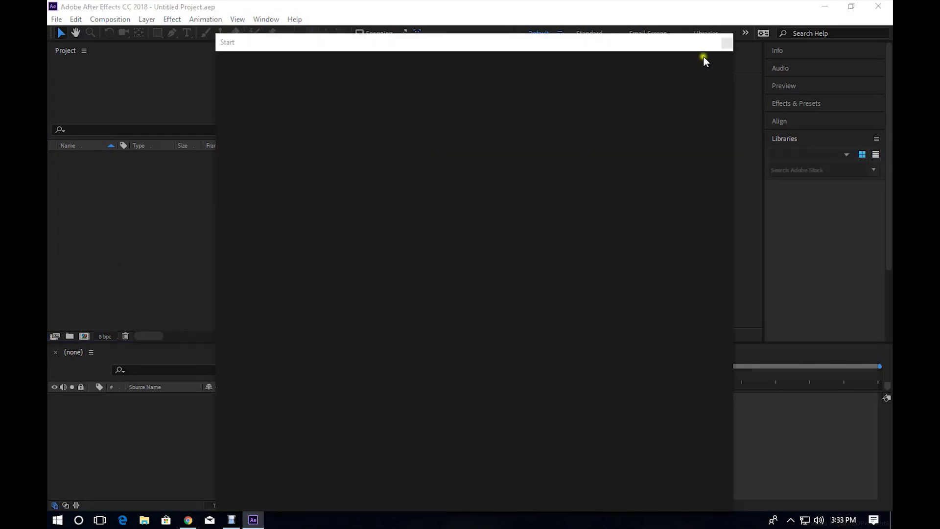
{"action": "left_click", "coordinate": [309, 229]}
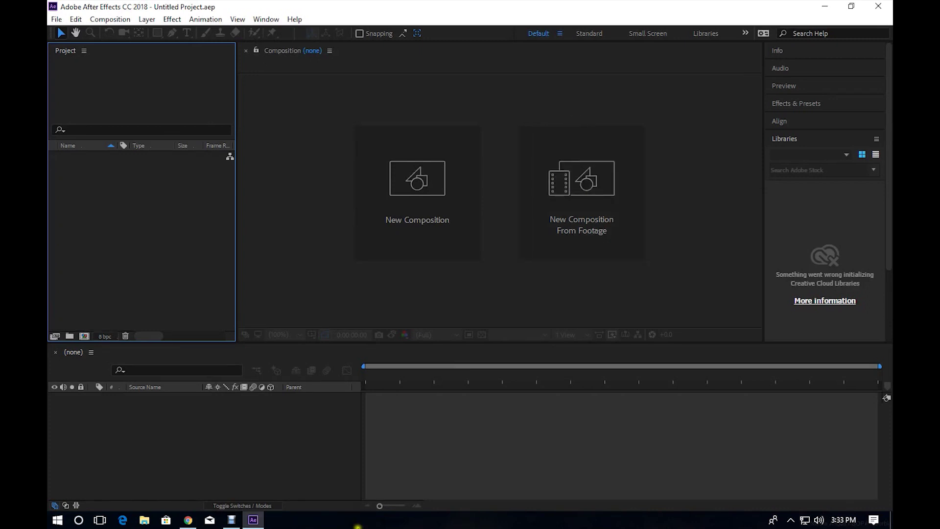
Step: Switch to Chrome with the CJ Tamil YouTube channel open
{"action": "left_click", "coordinate": [188, 520]}
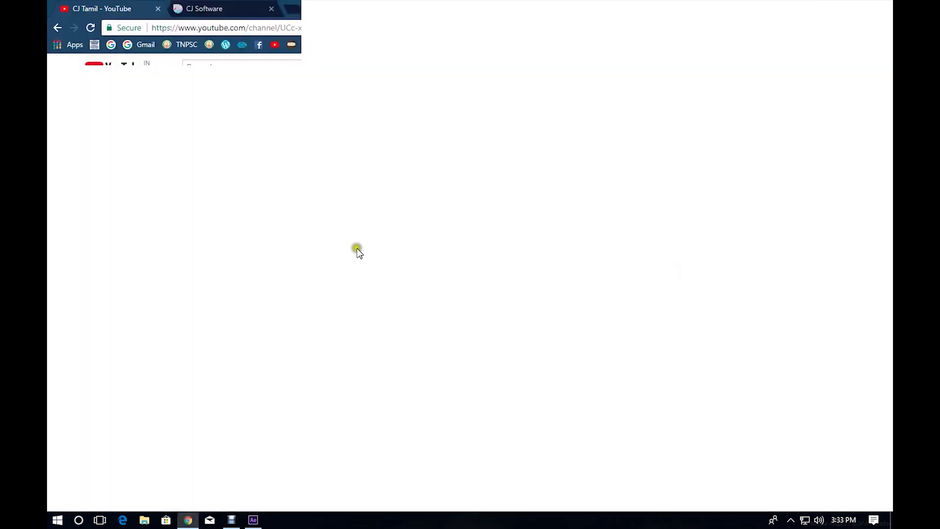